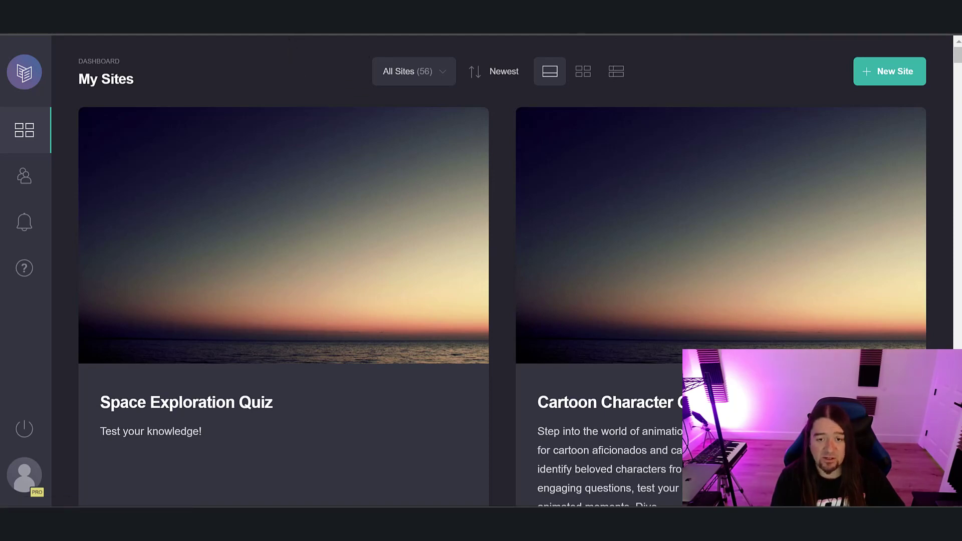
Switch to the QuizForge GPT in ChatGPT and send the prompt "can you build me a quiz"
click(280, 20)
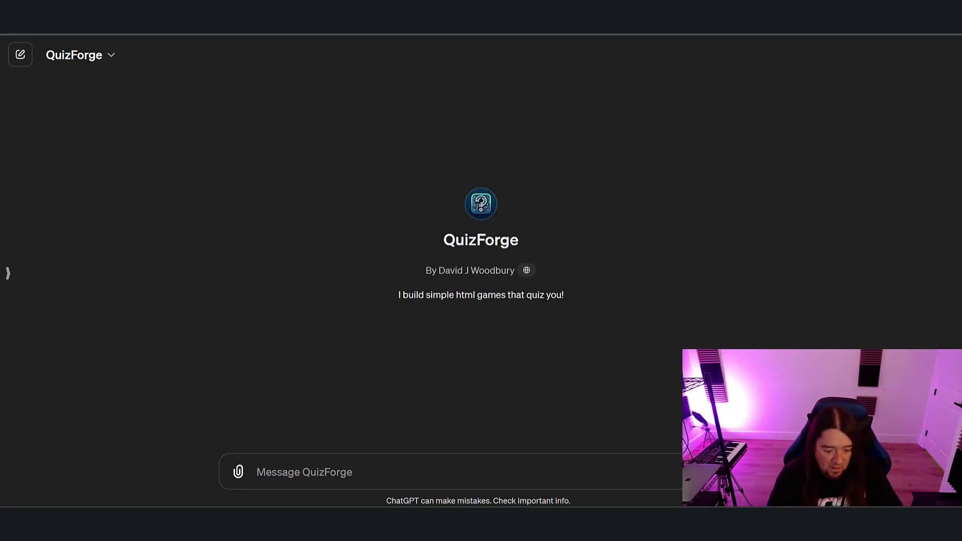
click(317, 477)
text(/)
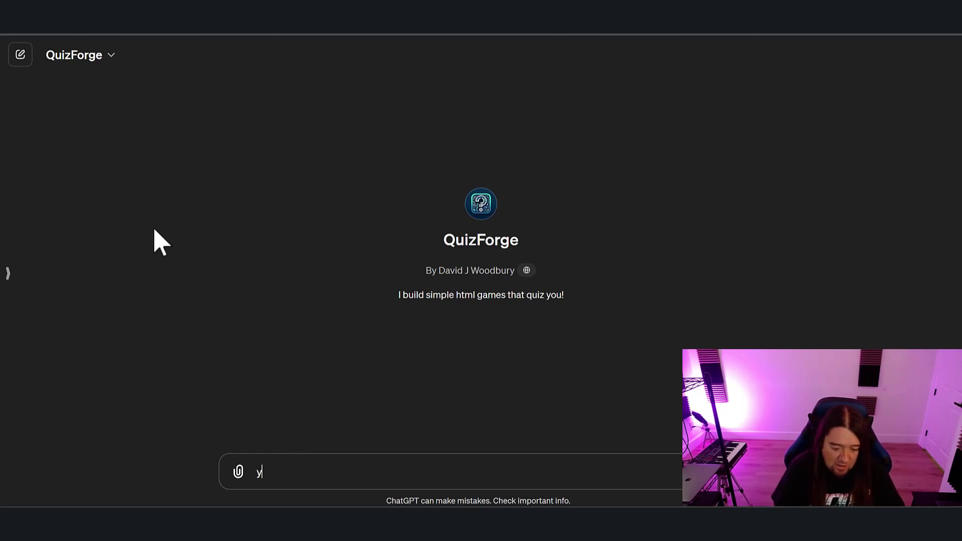
key(BackSpace)
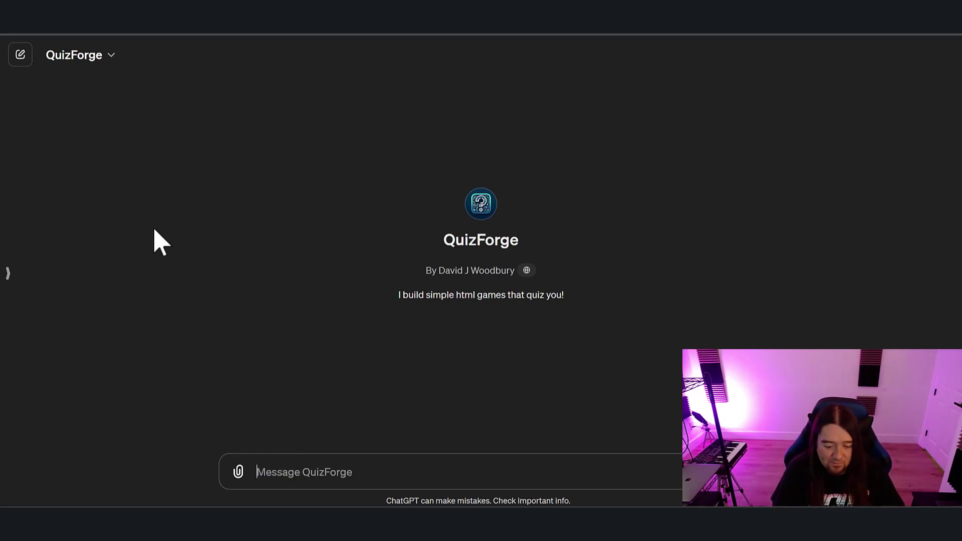
text(can you build me a quiz)
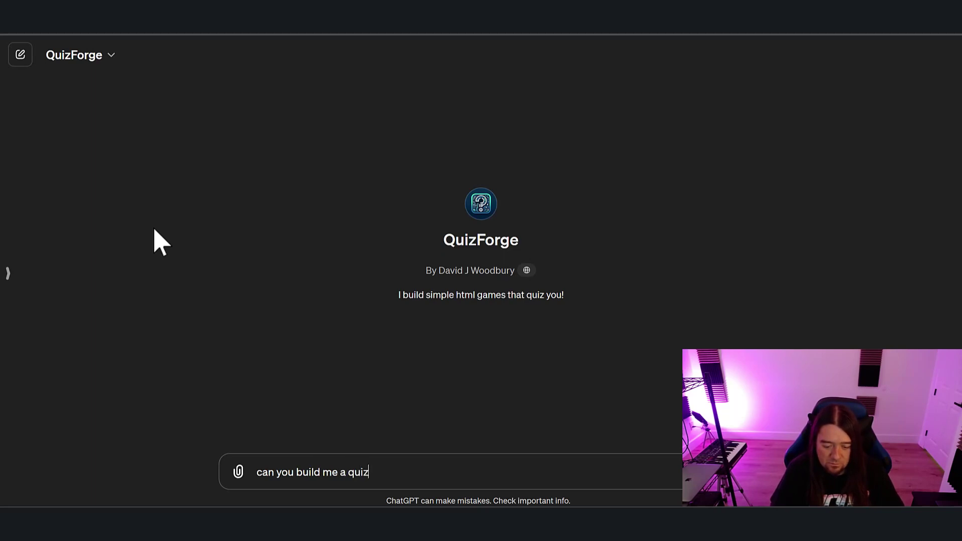
key(Return)
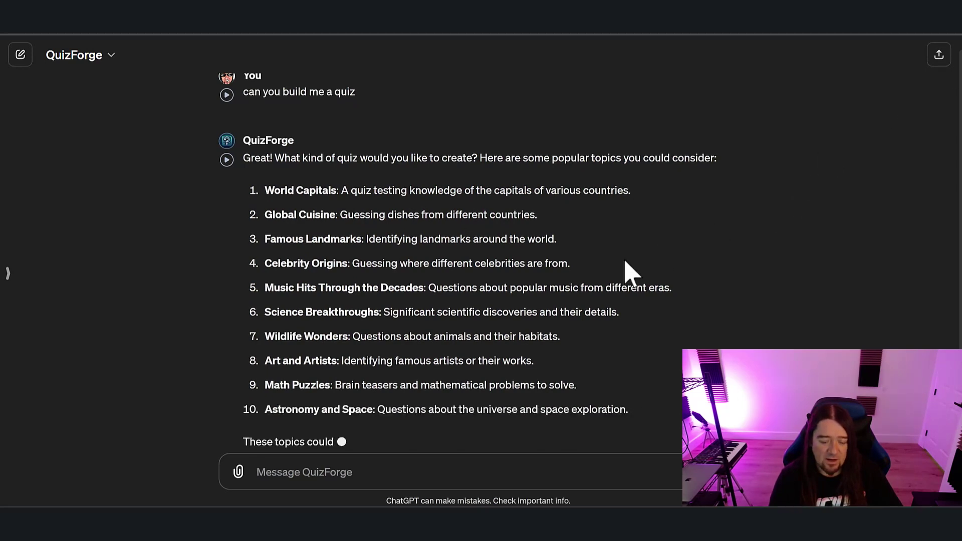
Choose topic 7, Wildlife Wonders, from QuizForge's suggestions by sending "7"
scroll(498, 291, down, 1)
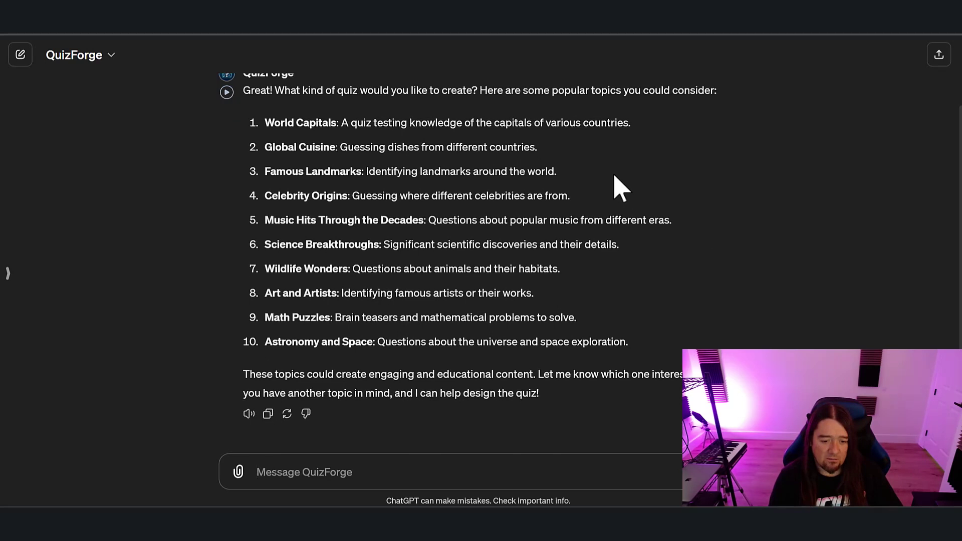
text(7)
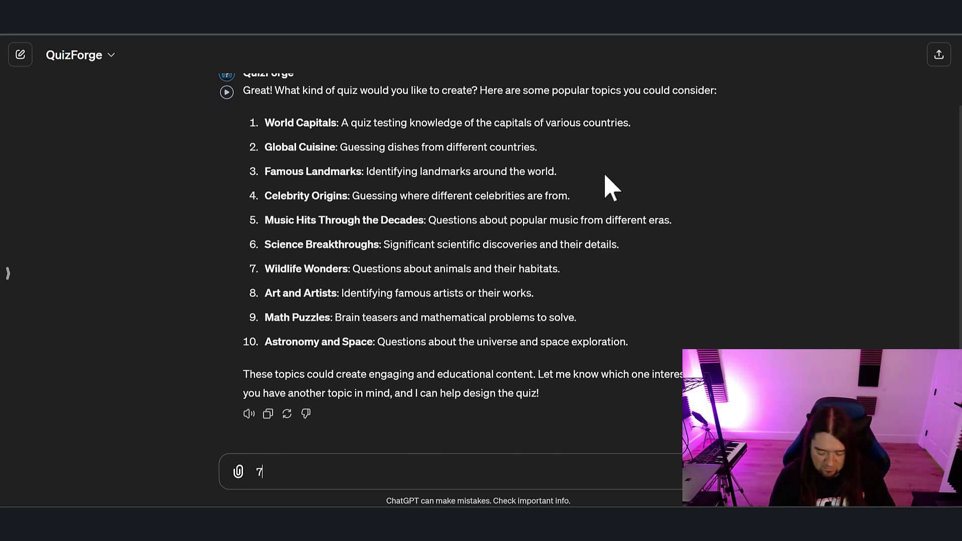
key(Return)
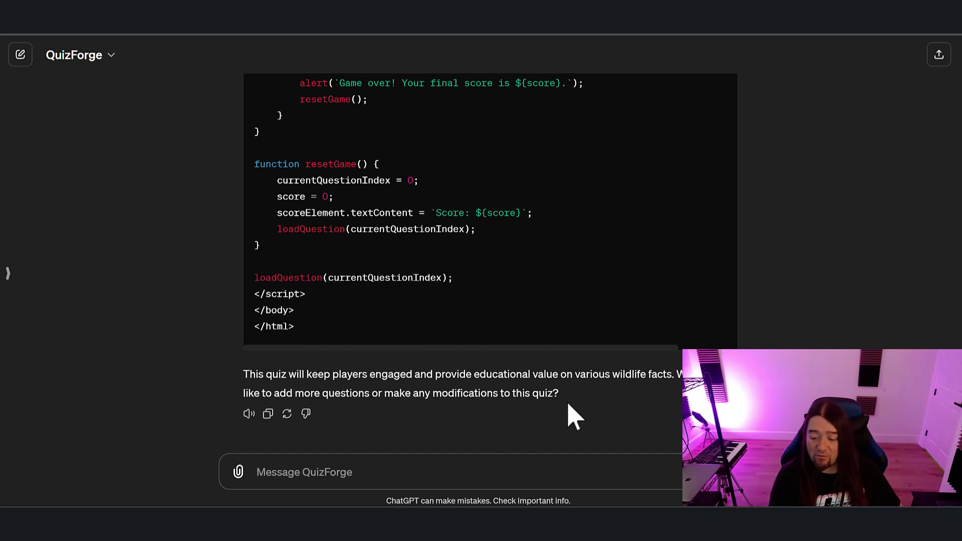
Look through the questions in the generated quiz code and request more by sending "lets do 15 total"
scroll(461, 288, up, 15)
scroll(462, 286, up, 15)
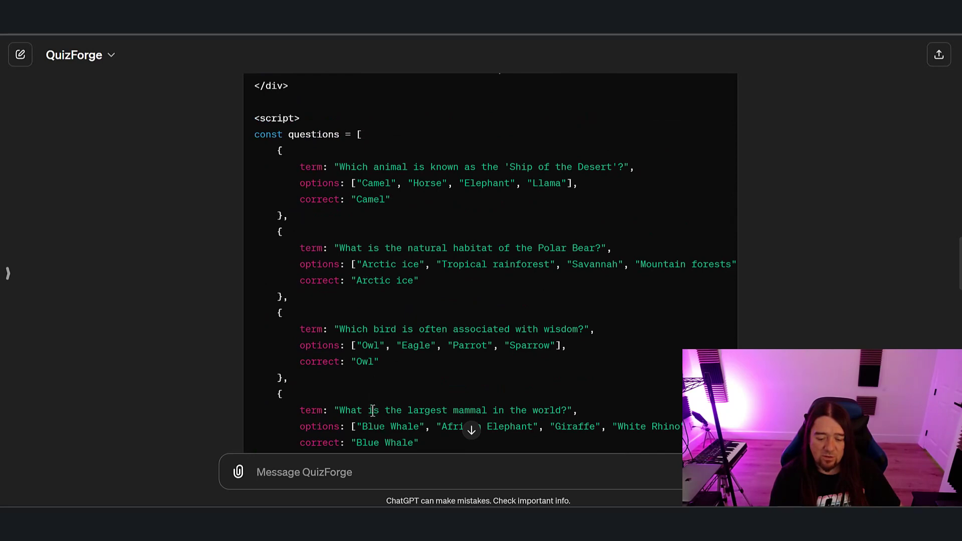
scroll(375, 421, down, 3)
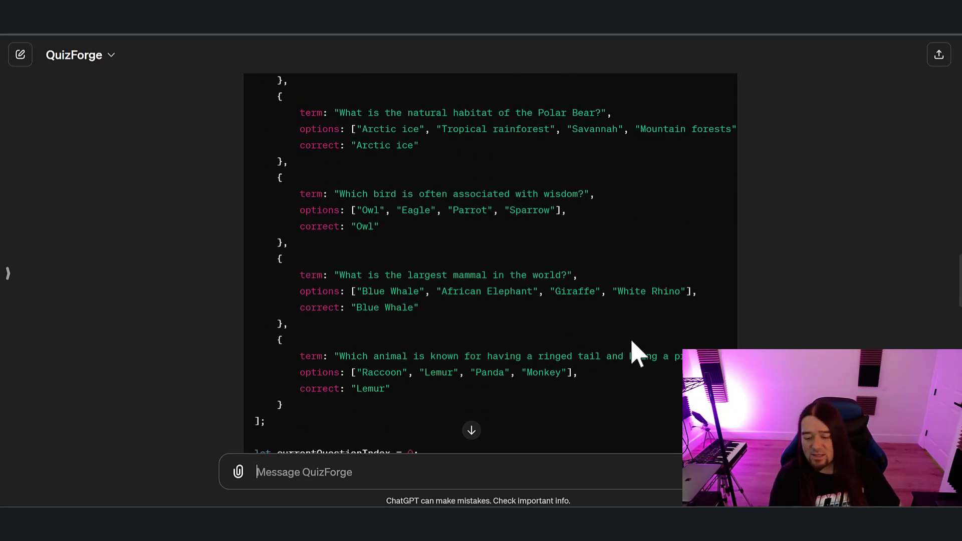
scroll(613, 347, down, 20)
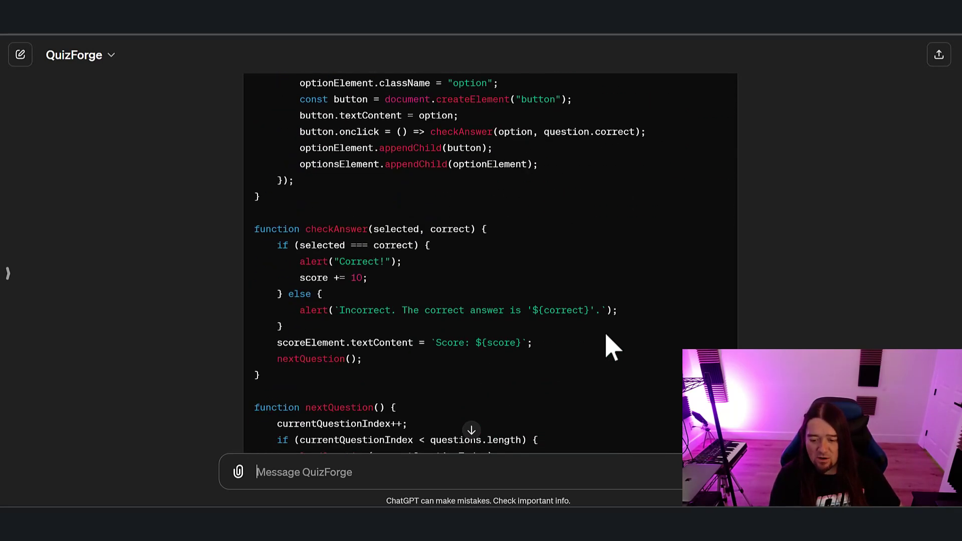
scroll(609, 346, down, 2)
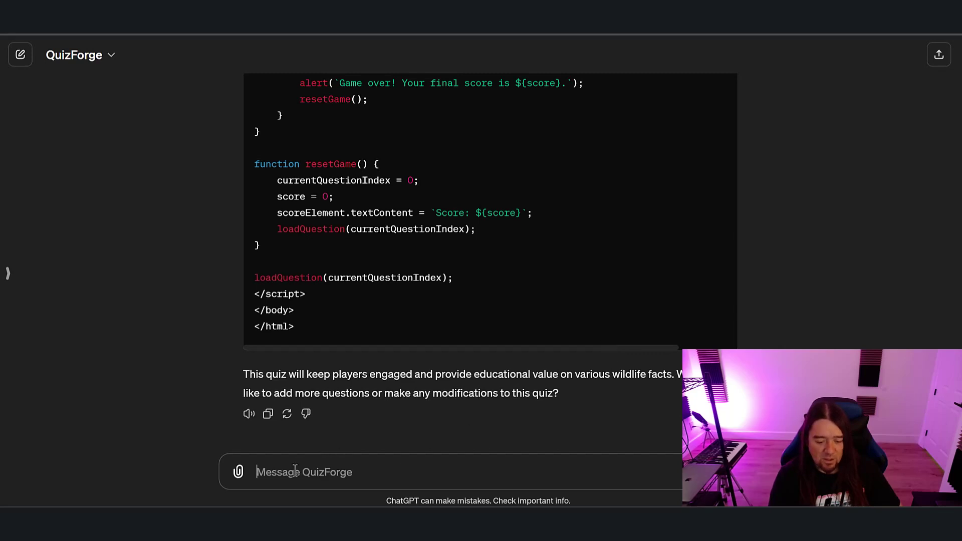
text(lets do 15 total)
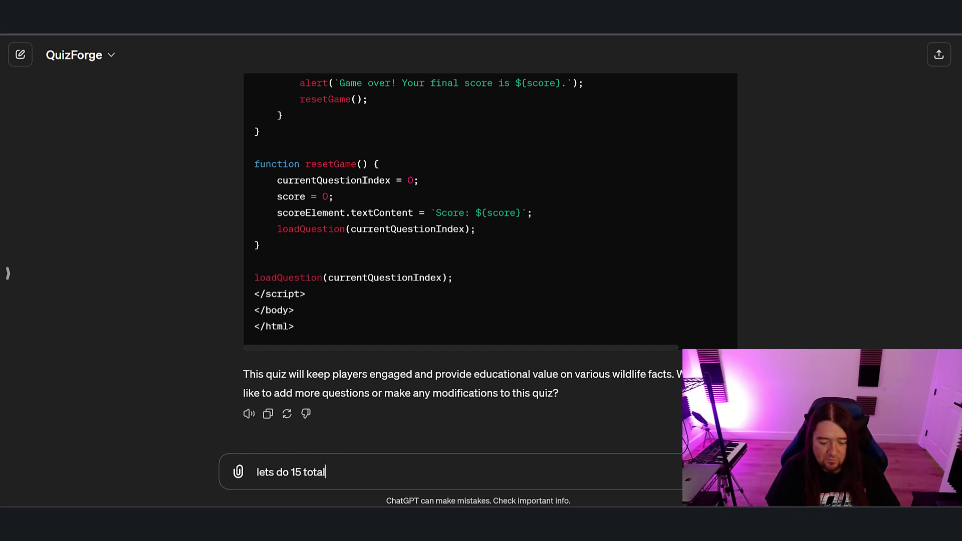
key(Return)
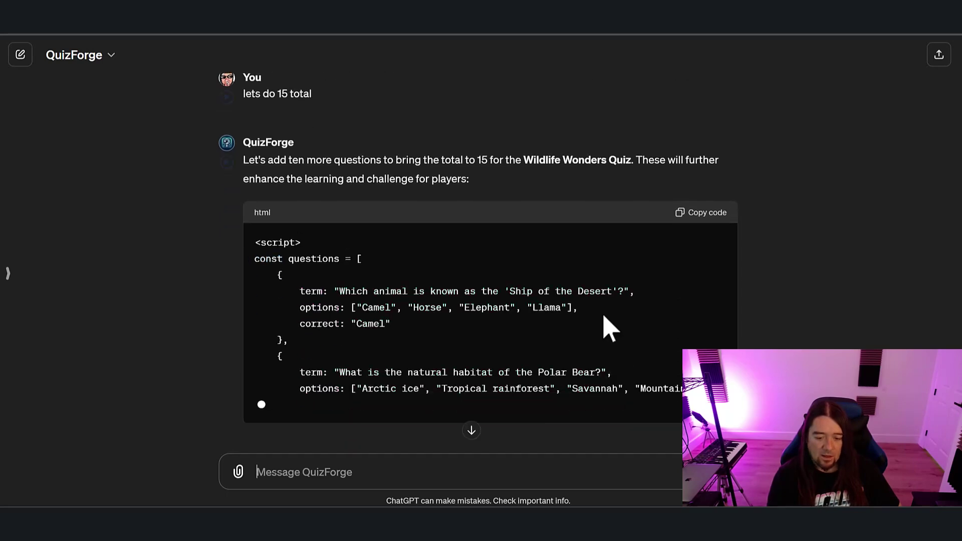
Go back to QuizForge's first HTML Quiz Template for "Wildlife Wonders" and copy its full code
scroll(438, 346, down, 5)
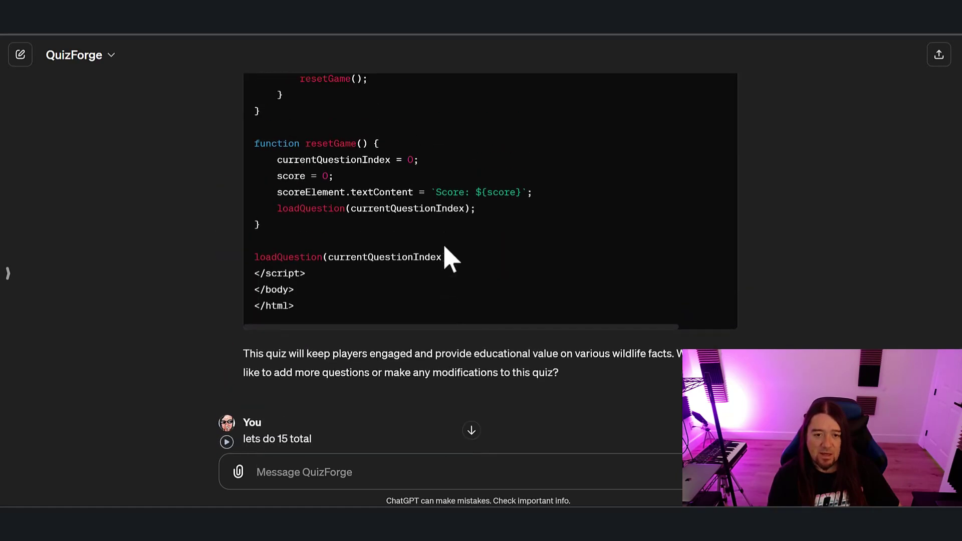
scroll(401, 341, up, 1)
scroll(401, 343, down, 2)
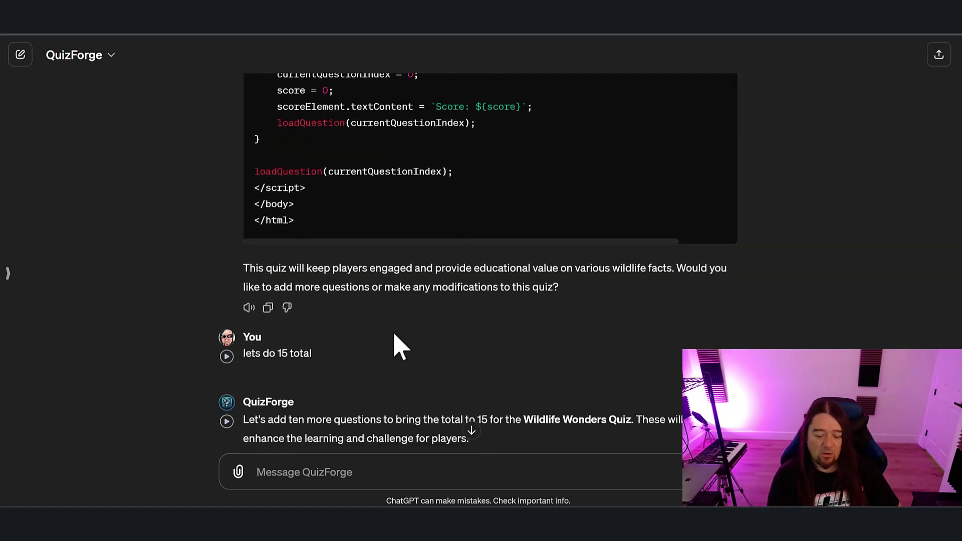
scroll(401, 342, up, 2)
scroll(401, 341, up, 15)
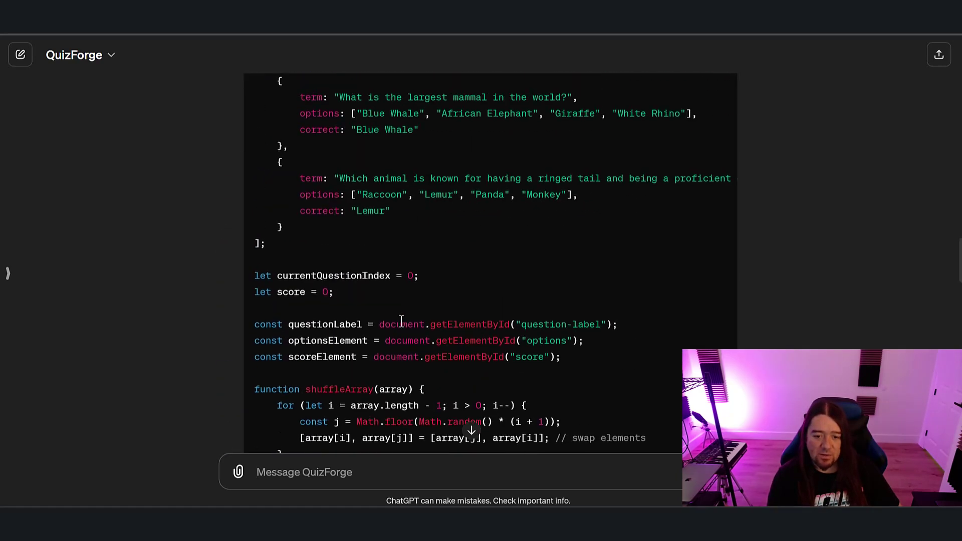
scroll(407, 334, up, 15)
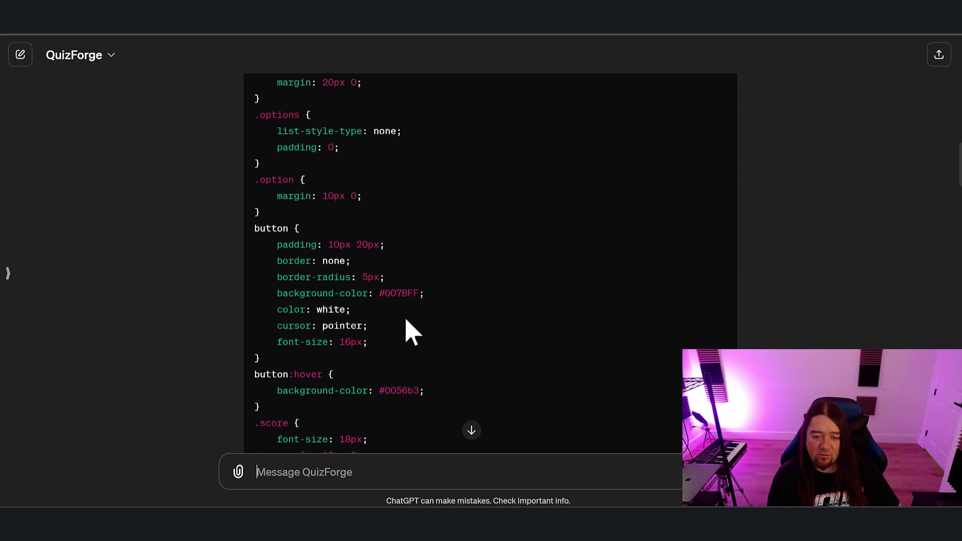
scroll(409, 333, up, 5)
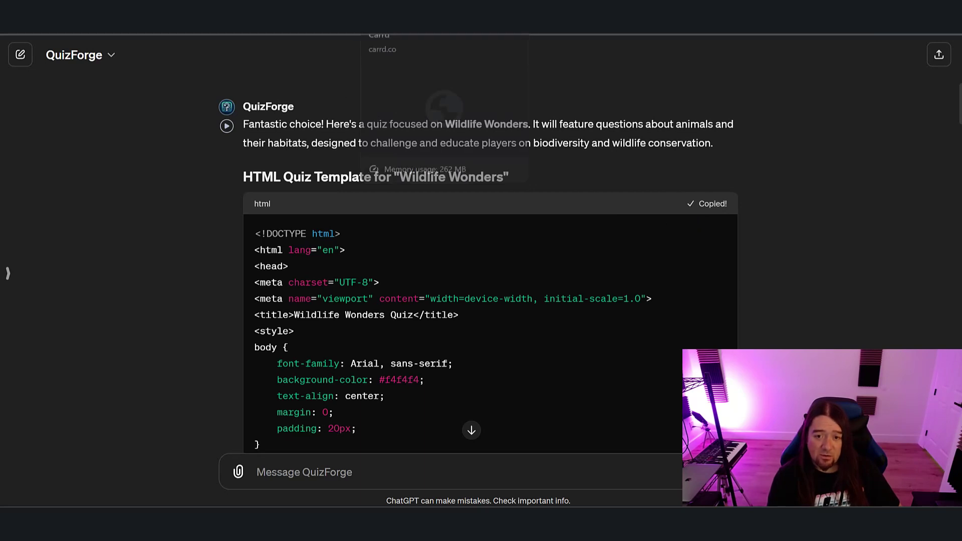
Switch to the Carrd dashboard, check the Space Exploration Quiz site in the editor, and duplicate that site
key(ctrl+Tab)
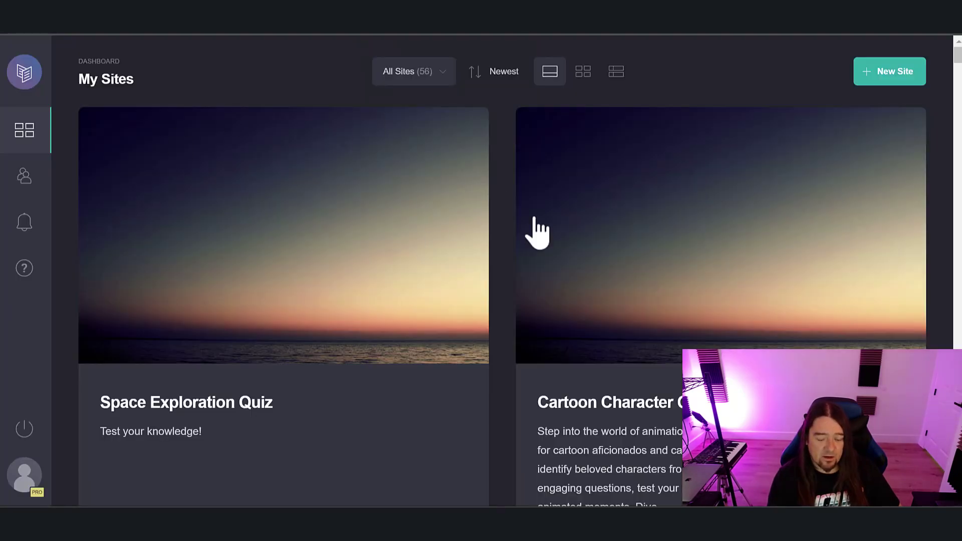
scroll(537, 230, down, 1)
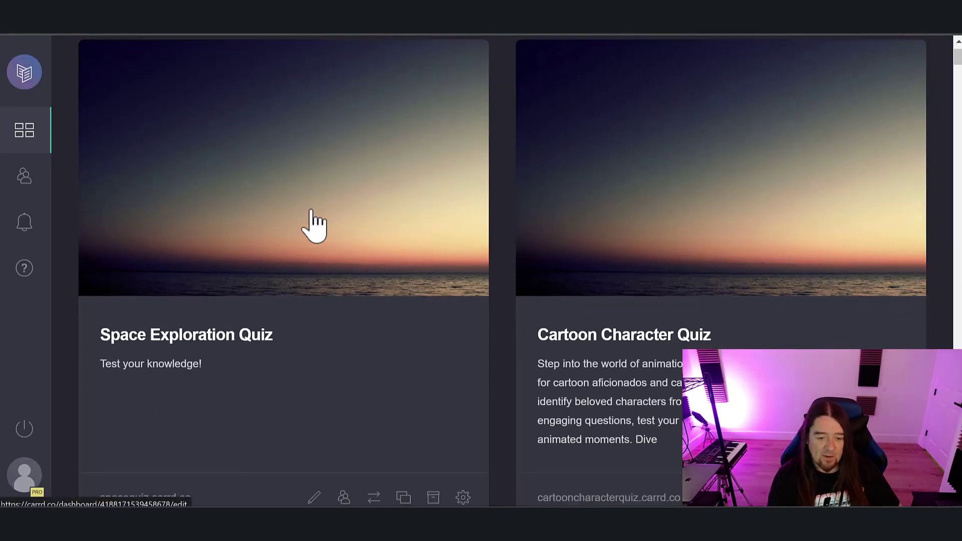
click(289, 183)
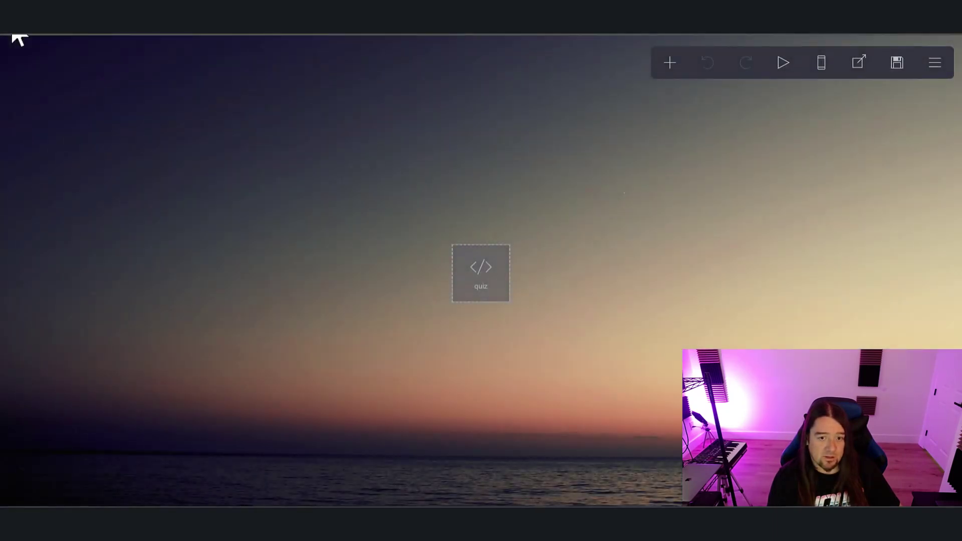
key(alt+Left)
scroll(441, 359, down, 4)
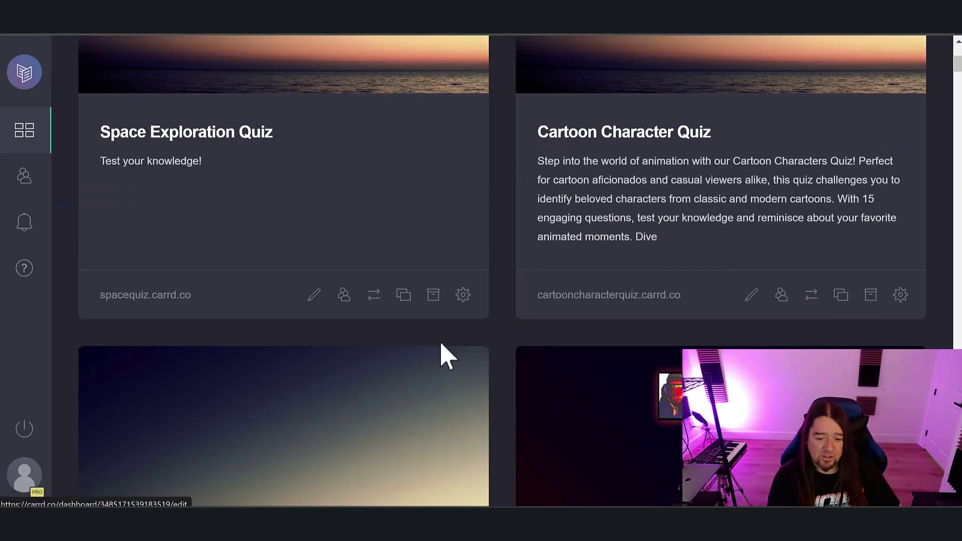
click(406, 296)
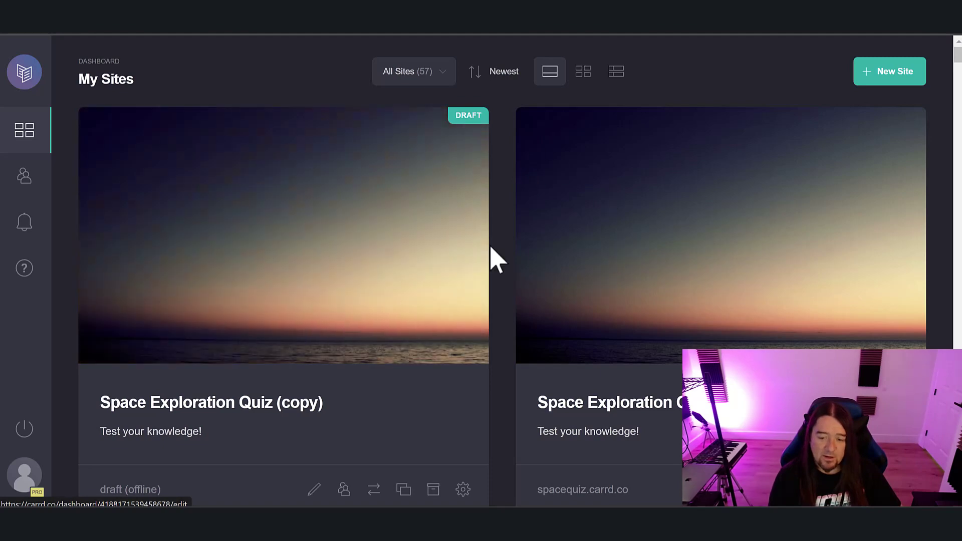
Open the Space Exploration Quiz (copy) draft for editing and show the settings of its quiz embed element
scroll(468, 158, down, 3)
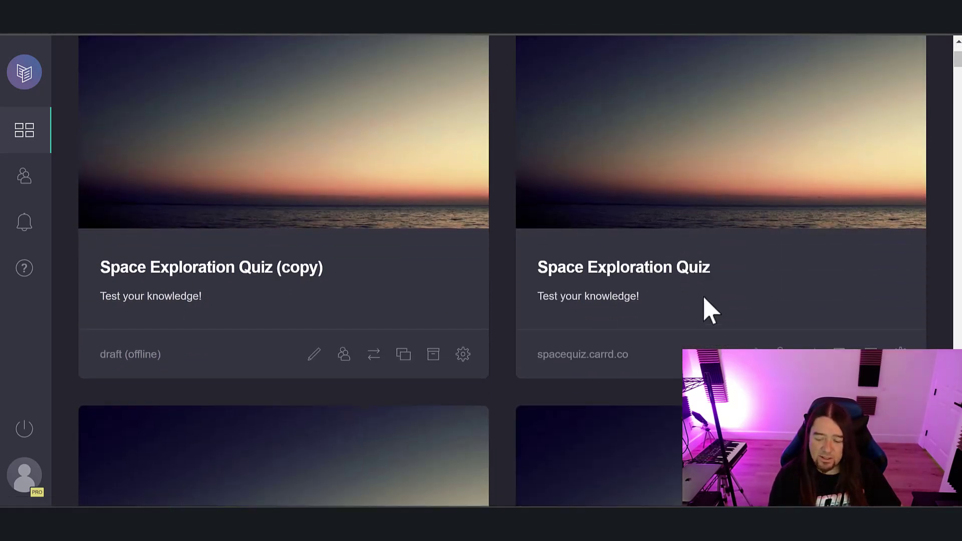
click(301, 149)
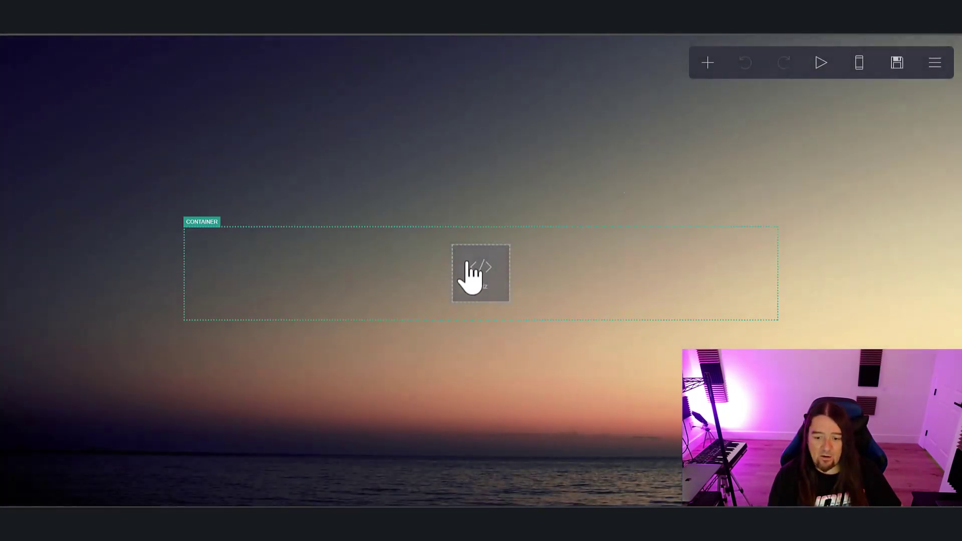
click(485, 290)
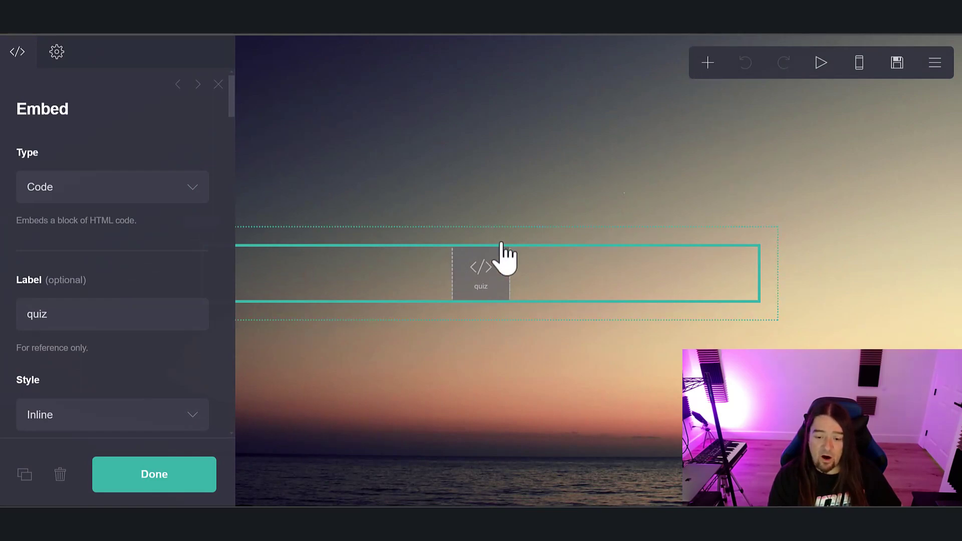
click(707, 64)
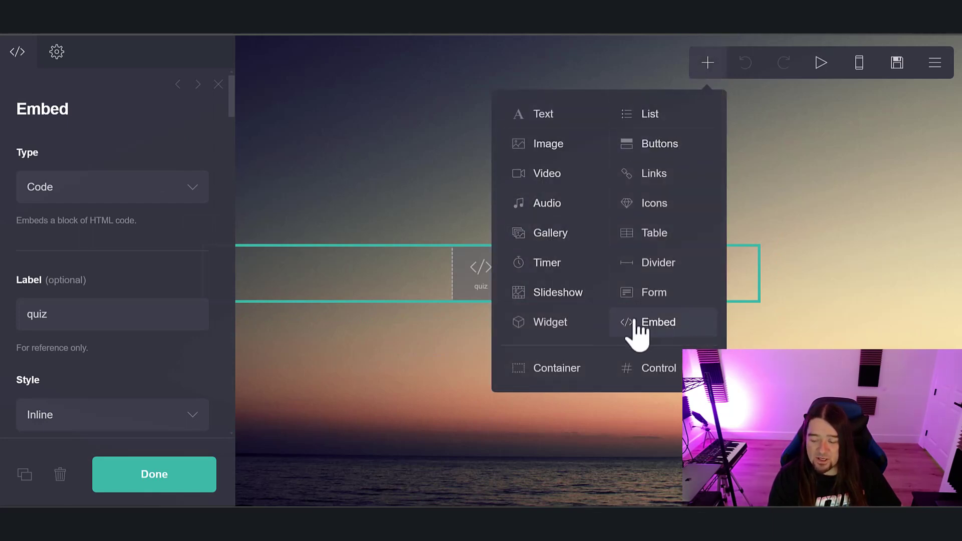
click(472, 273)
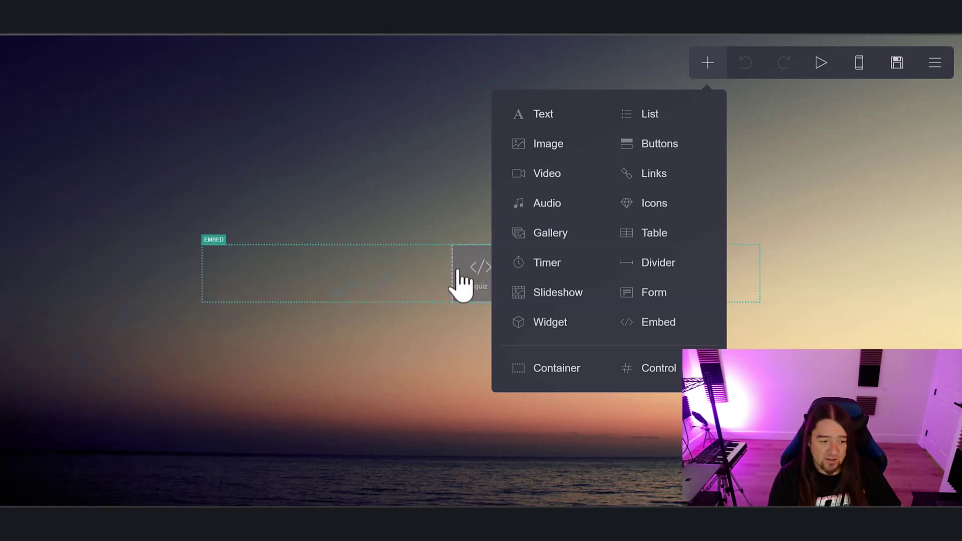
click(716, 69)
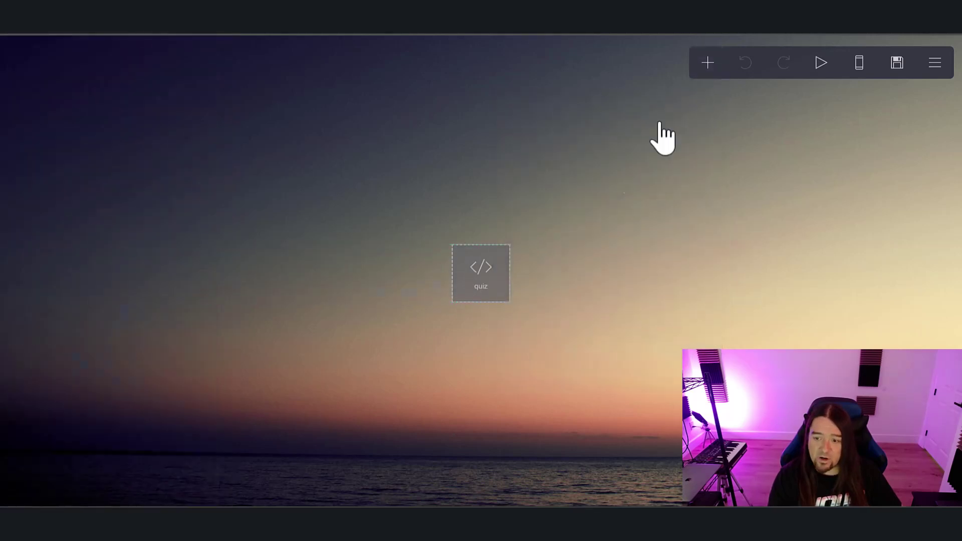
Replace the existing code in the quiz embed element with the copied Wildlife Wonders Quiz HTML and look it over
click(490, 268)
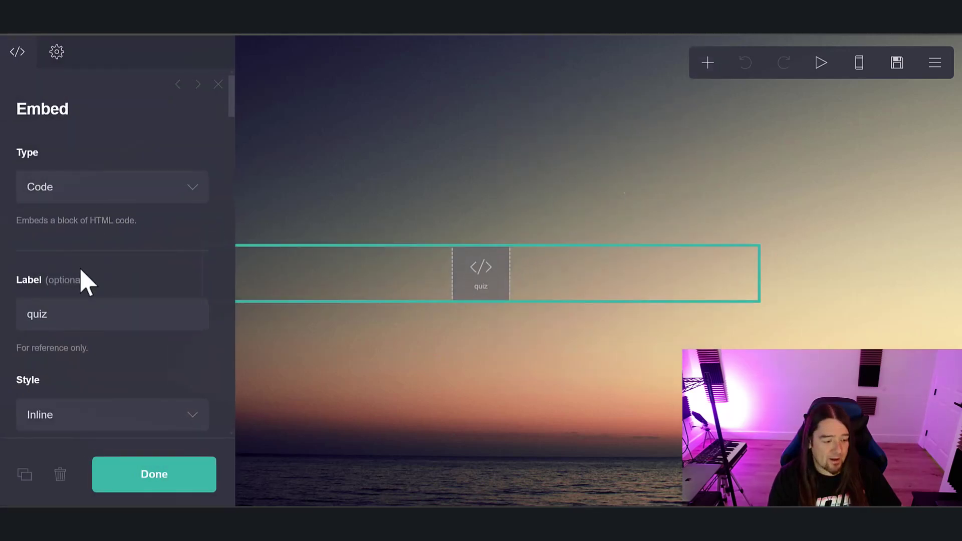
scroll(86, 280, down, 1)
scroll(93, 278, down, 4)
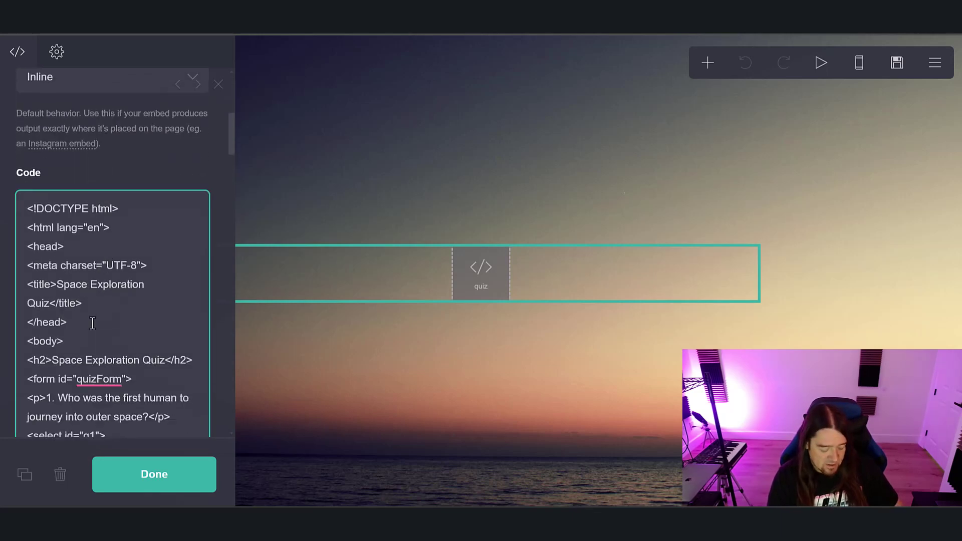
key(ctrl+a)
key(BackSpace)
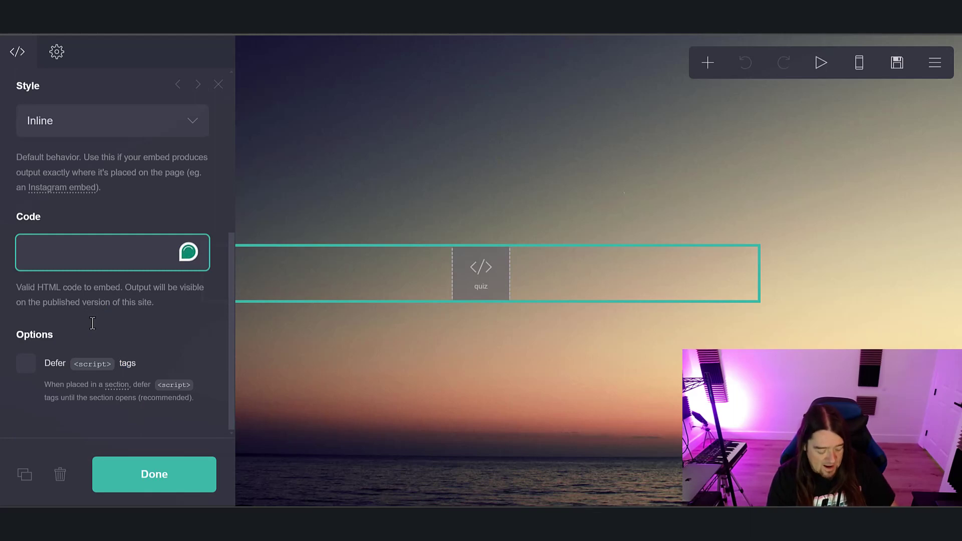
key(ctrl+v)
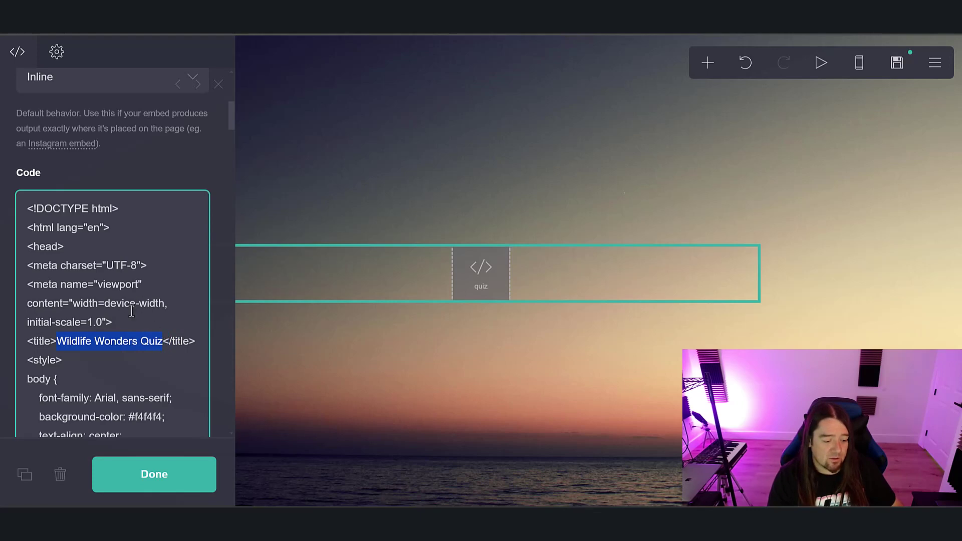
scroll(135, 317, down, 10)
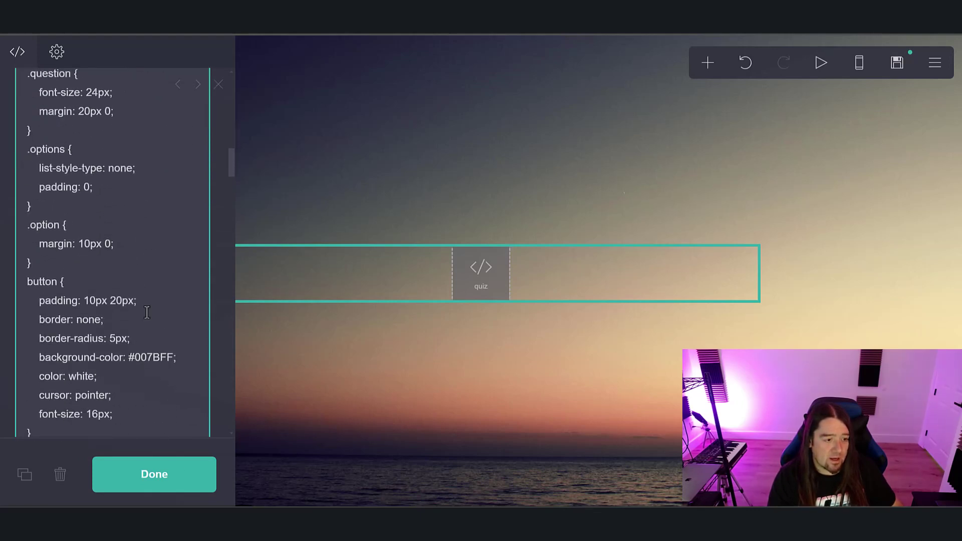
Confirm the quiz embed element's new code and change the site title to "Wildlife Wonders" in the save options
key(Escape)
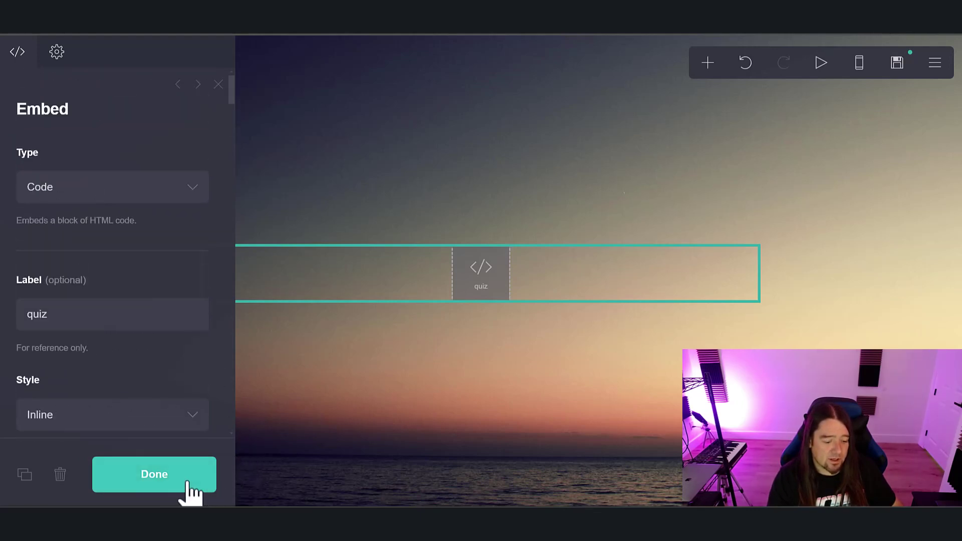
click(192, 485)
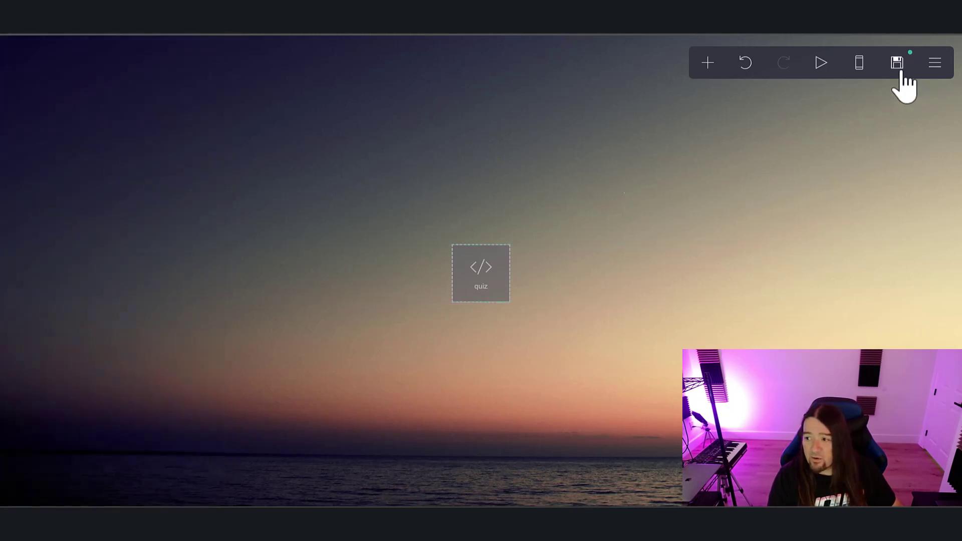
click(897, 64)
triple_click(93, 189)
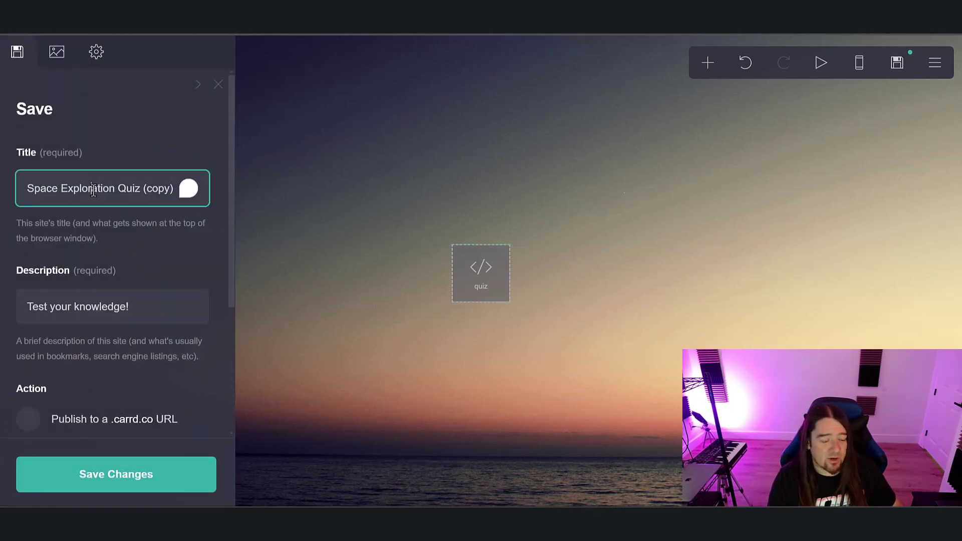
text(Wildlife)
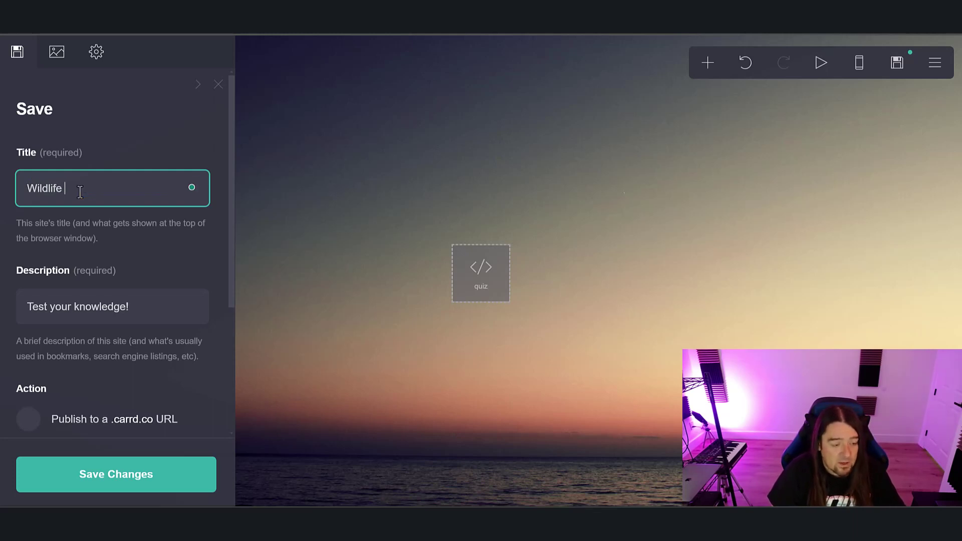
text( Wonders)
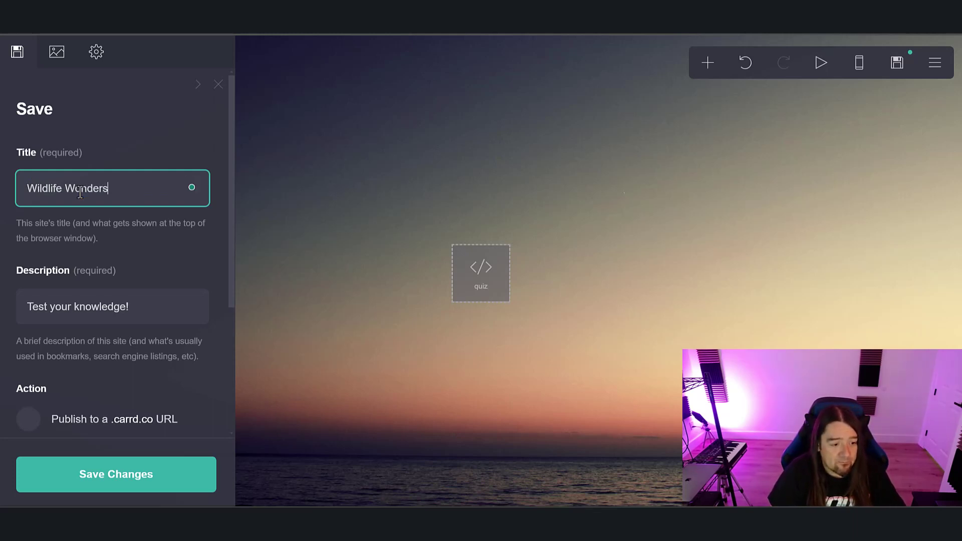
key(Tab)
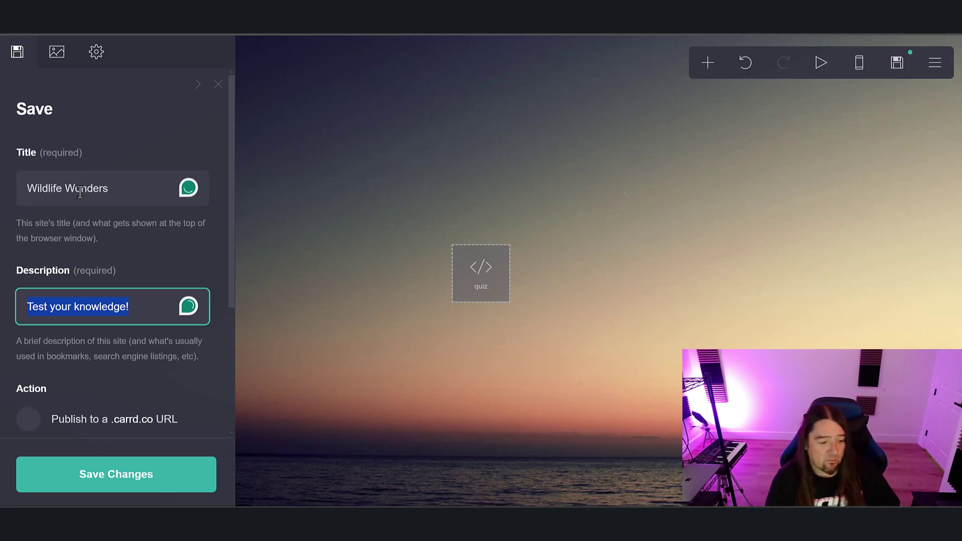
Choose publishing to a .carrd.co URL as the save action and enter "wildlifewonders" as the site's URL name
scroll(128, 263, down, 4)
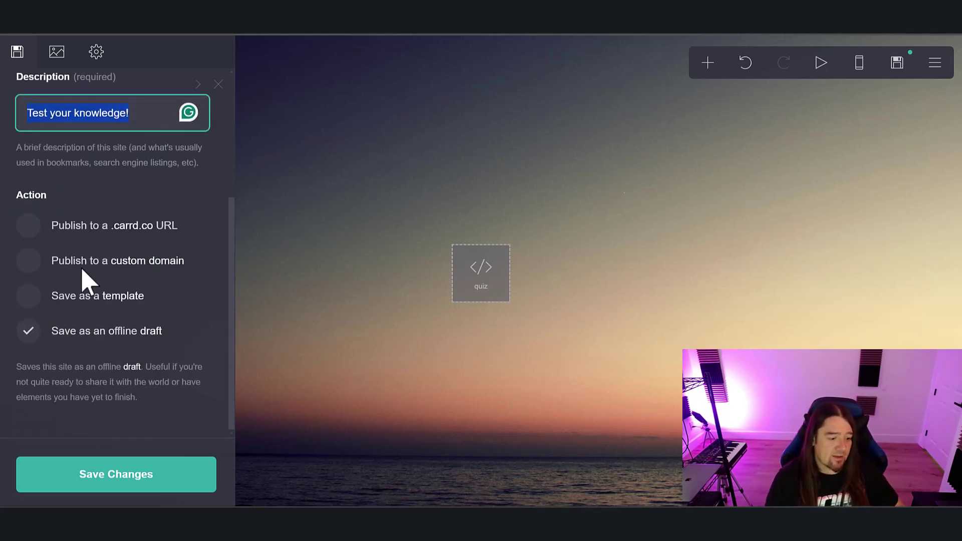
click(28, 227)
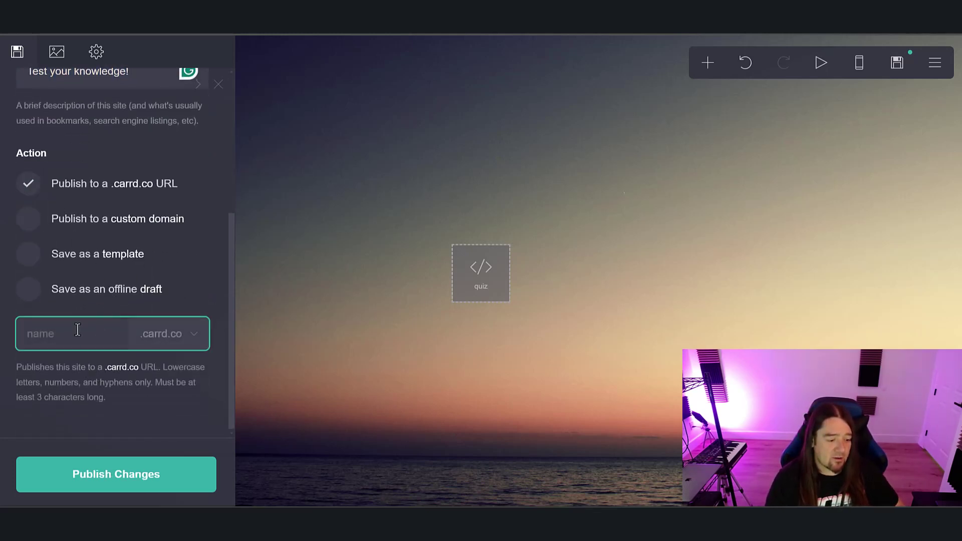
click(78, 330)
text(wildlifewonders)
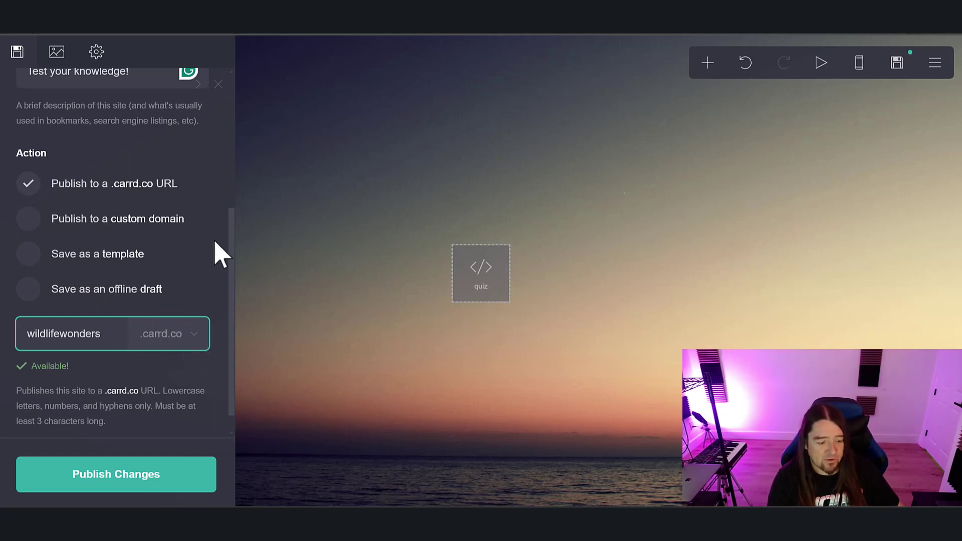
Review the share image and browser icon in the site's publishing media options
scroll(215, 253, up, 5)
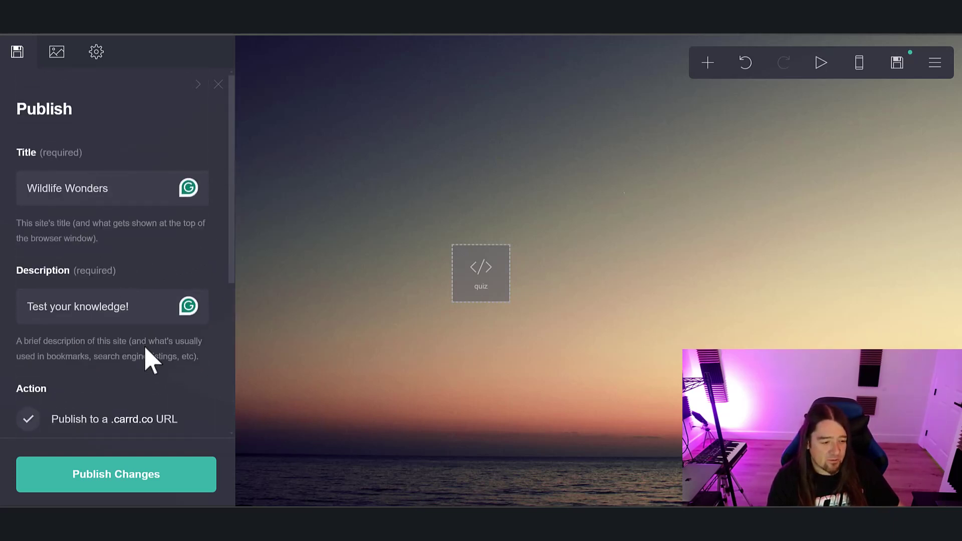
click(53, 57)
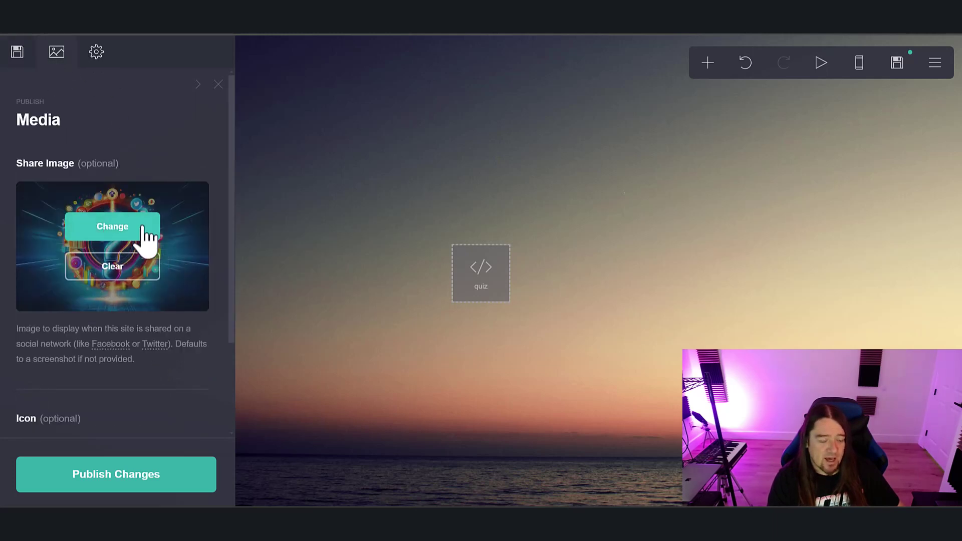
scroll(146, 238, down, 3)
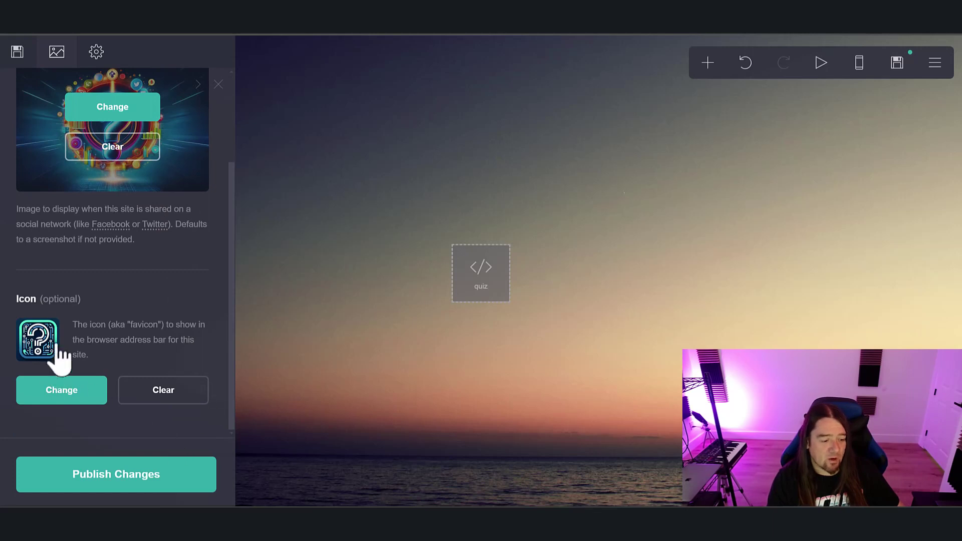
scroll(197, 251, up, 3)
scroll(150, 273, down, 3)
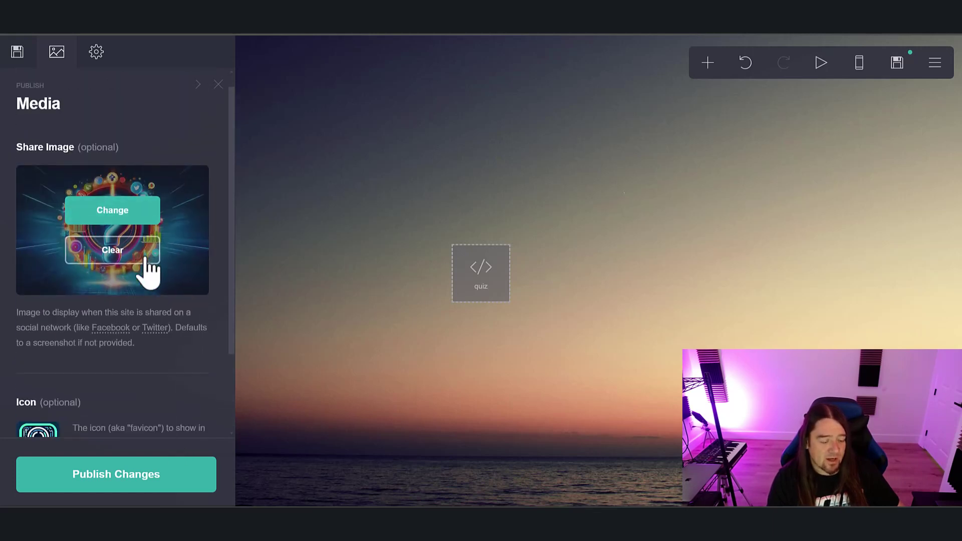
scroll(161, 280, up, 3)
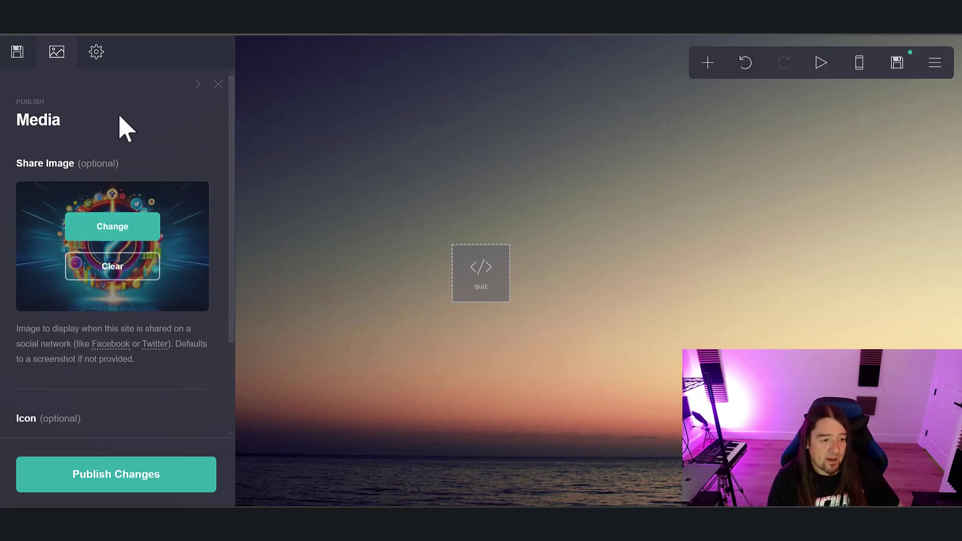
Look through the site's publishing settings, publish the site to wildlifewonders.carrd.co and view the live page
click(96, 51)
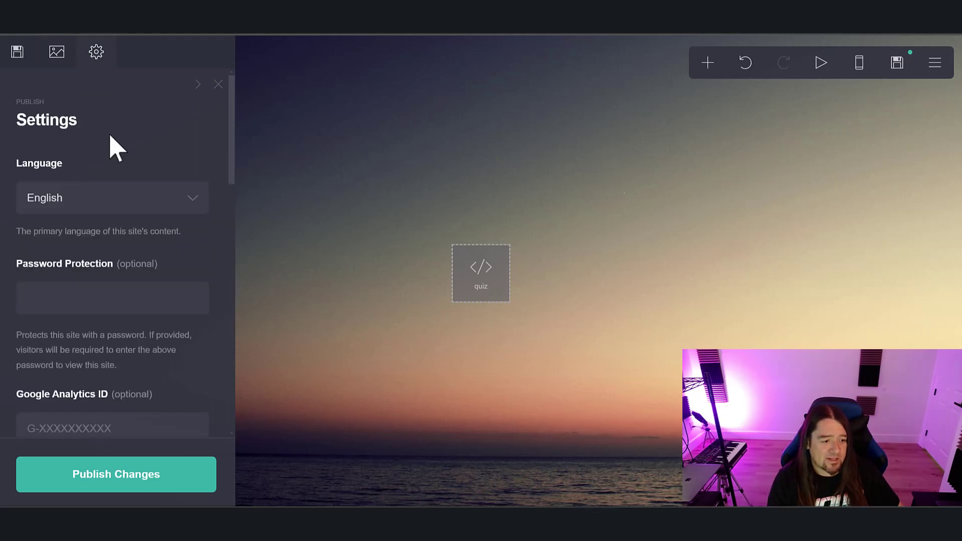
scroll(111, 145, down, 5)
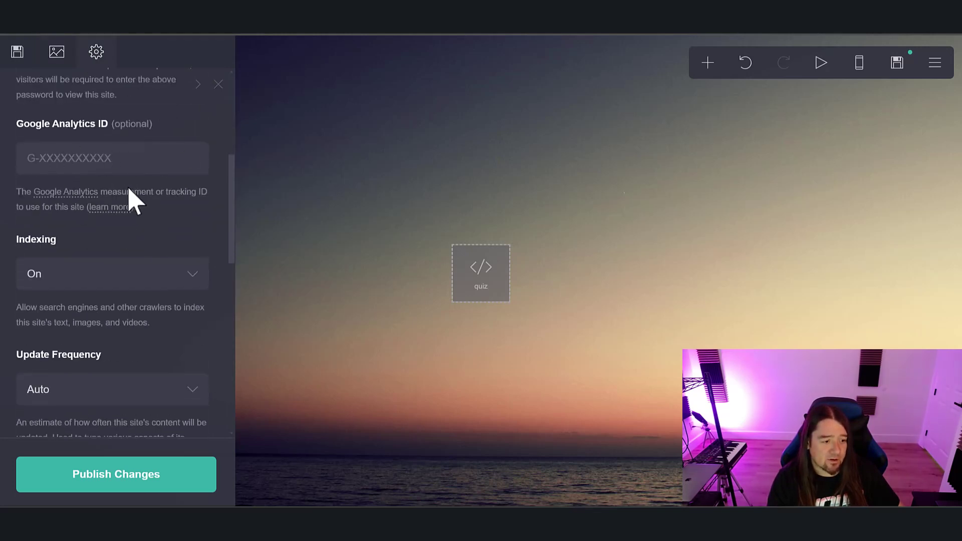
scroll(150, 388, down, 4)
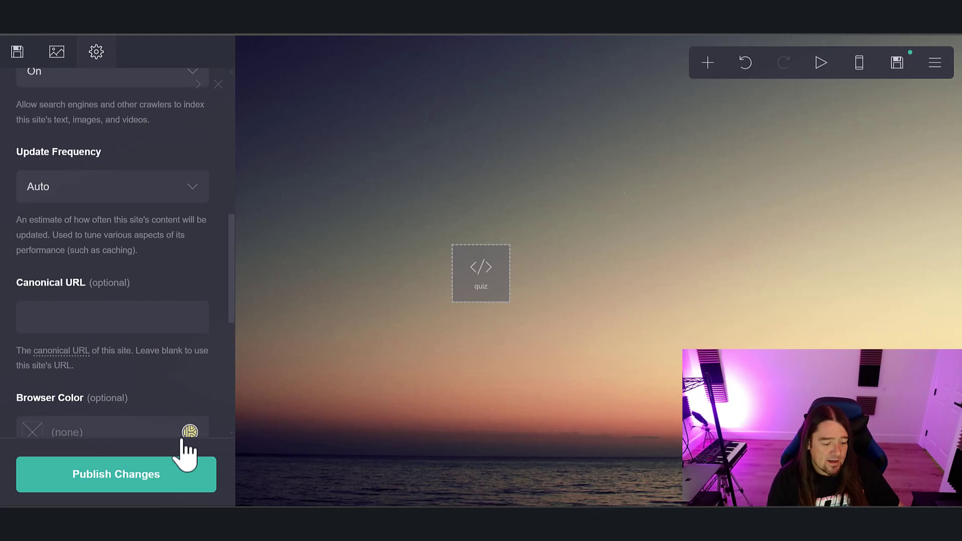
click(152, 488)
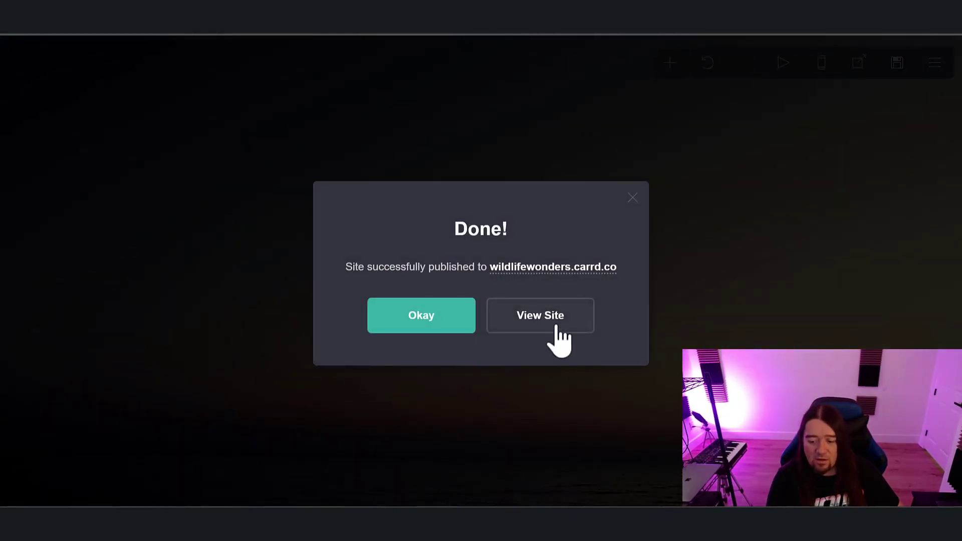
click(559, 336)
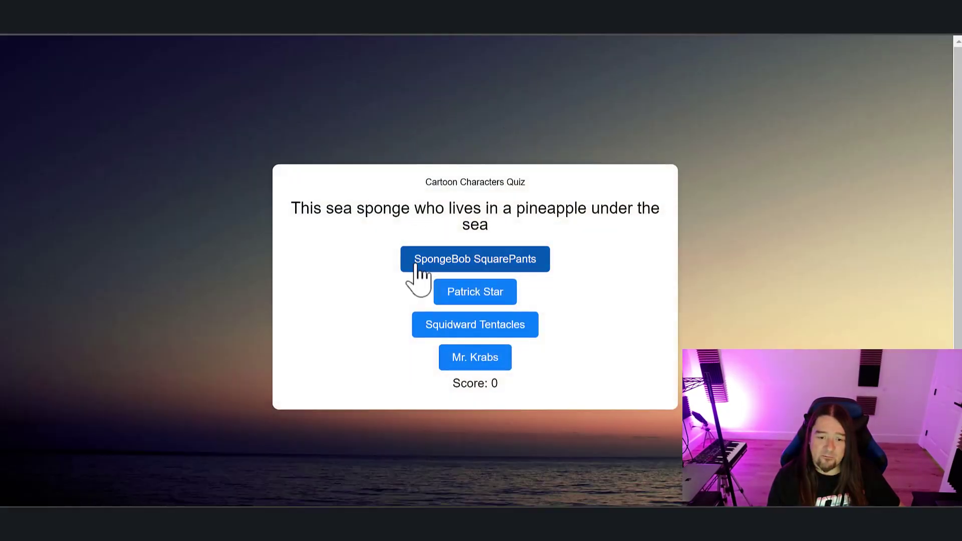
Test the published Cartoon Characters Quiz by answering its sea sponge question with SpongeBob SquarePants and dismissing the feedback
click(492, 257)
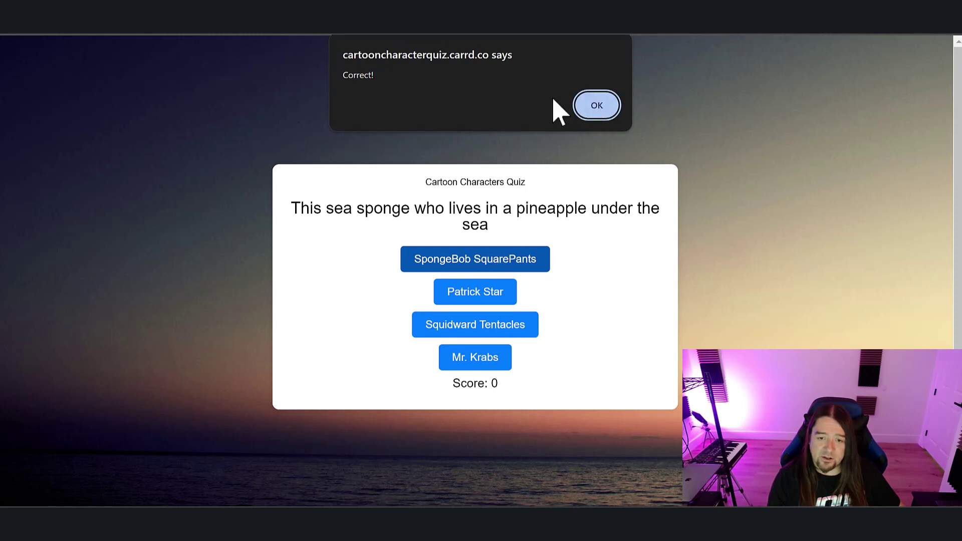
click(584, 107)
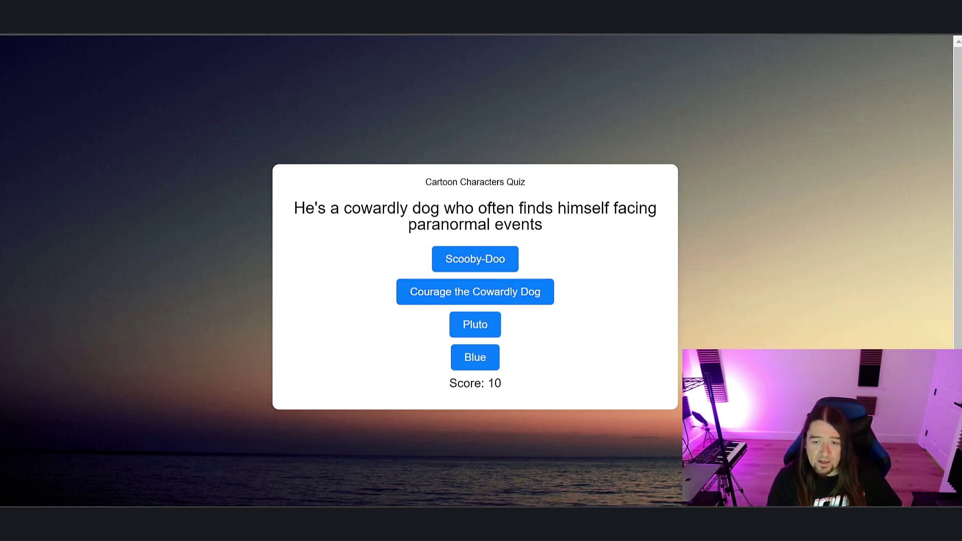
Test the live Wildlife Wonders Quiz by answering its first three questions with Camel, Arctic ice and the wrong answer Eagle
key(F5)
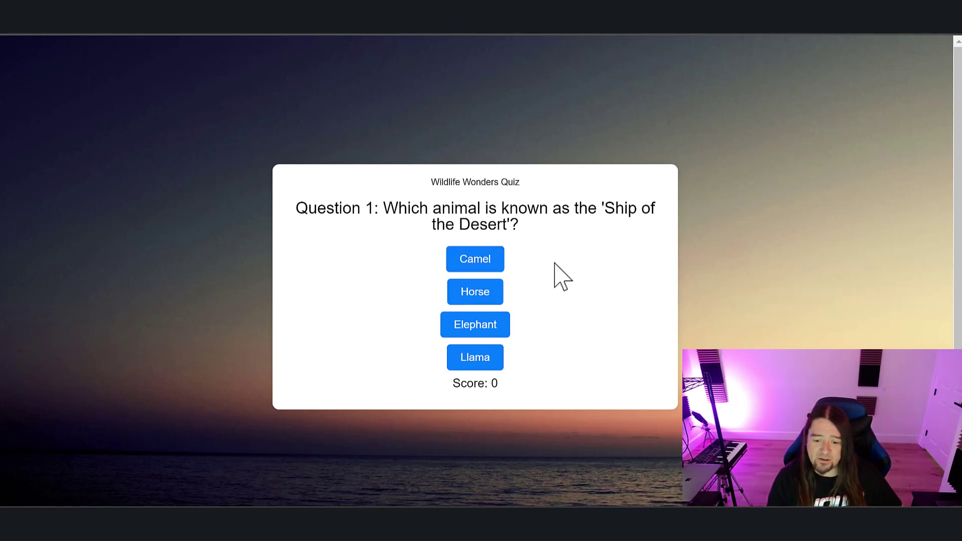
click(484, 264)
click(591, 111)
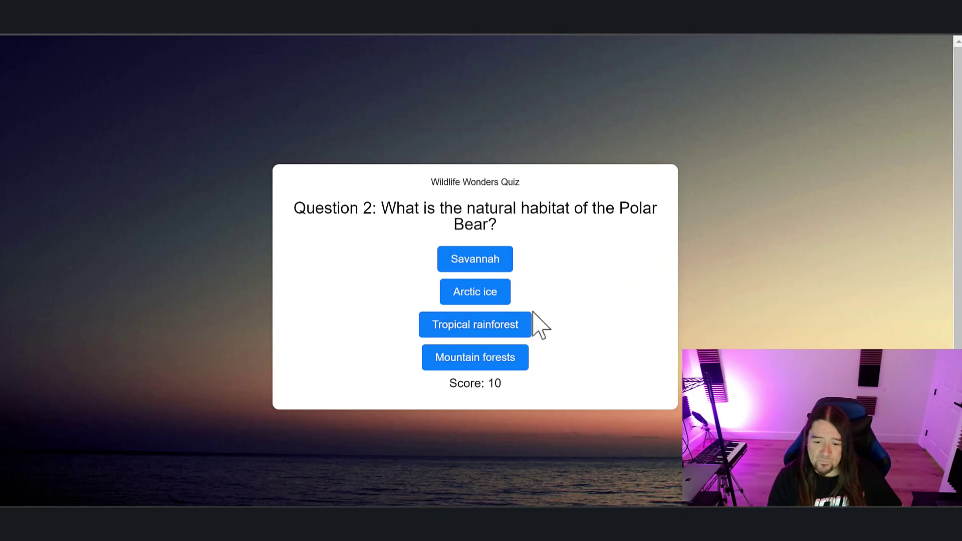
click(482, 295)
click(596, 115)
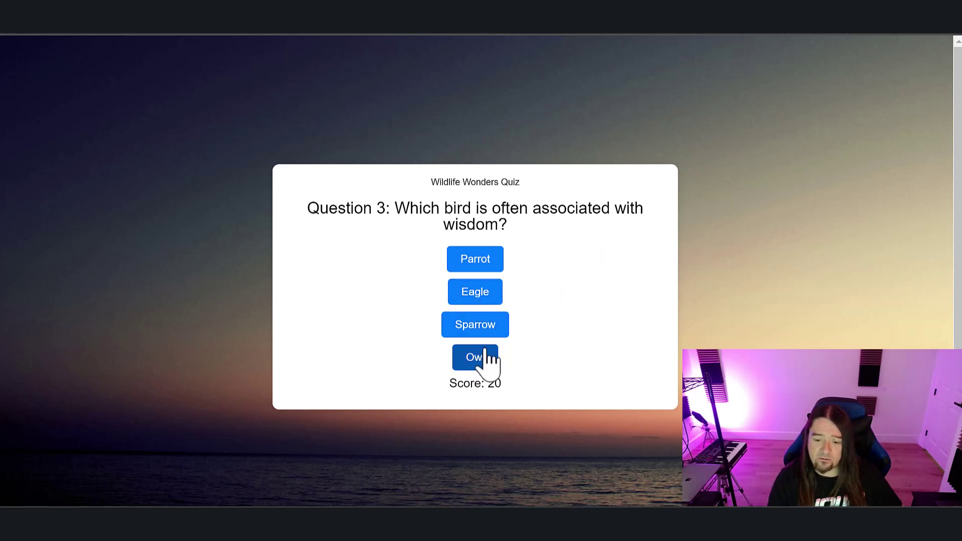
click(478, 291)
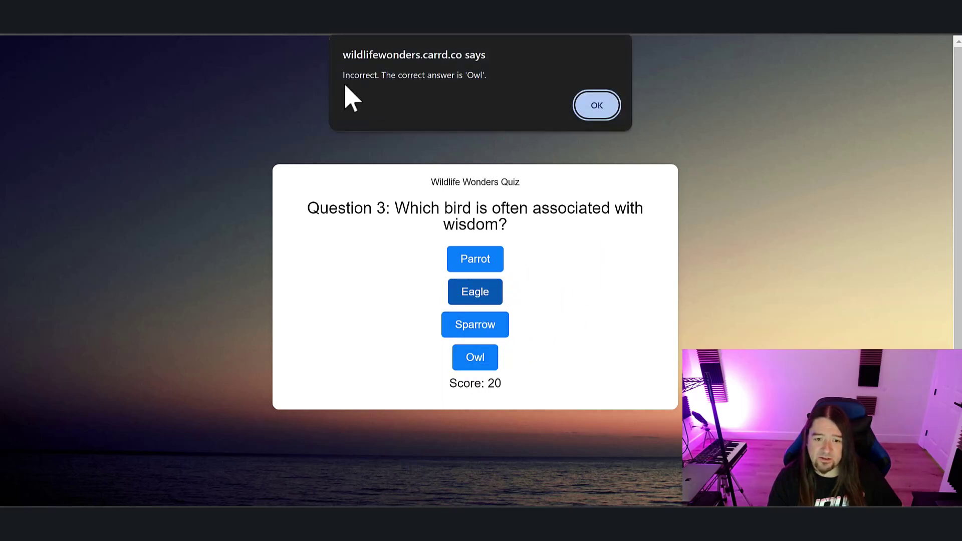
click(435, 81)
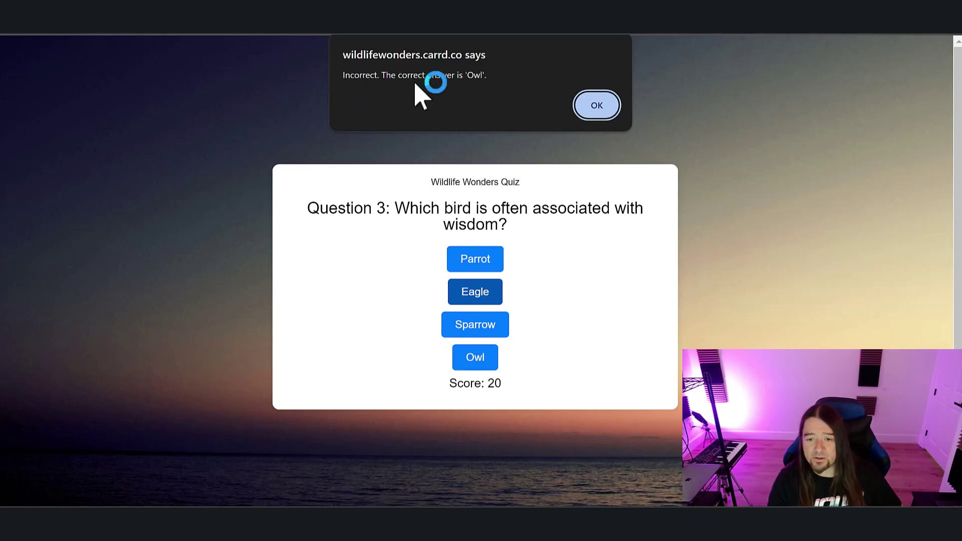
click(600, 104)
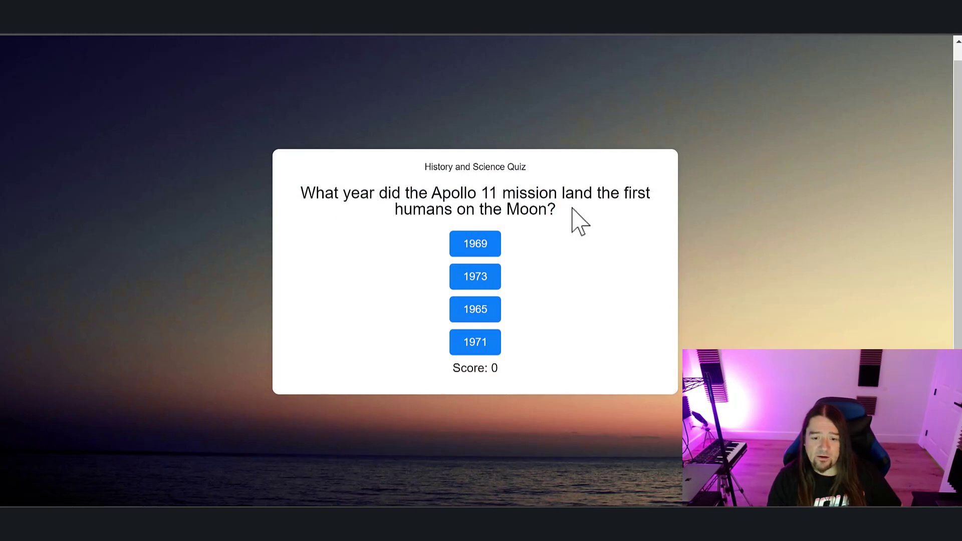
Test the published History and Science Quiz by answering 1969 for Apollo 11 and the wrong answer Dorothy Hodgkin for the Nobel Prize
click(490, 249)
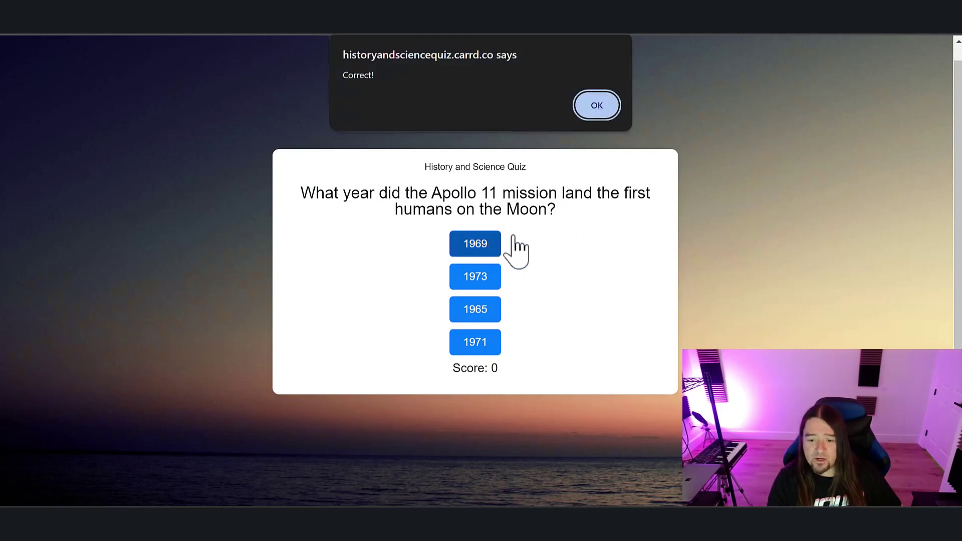
click(603, 111)
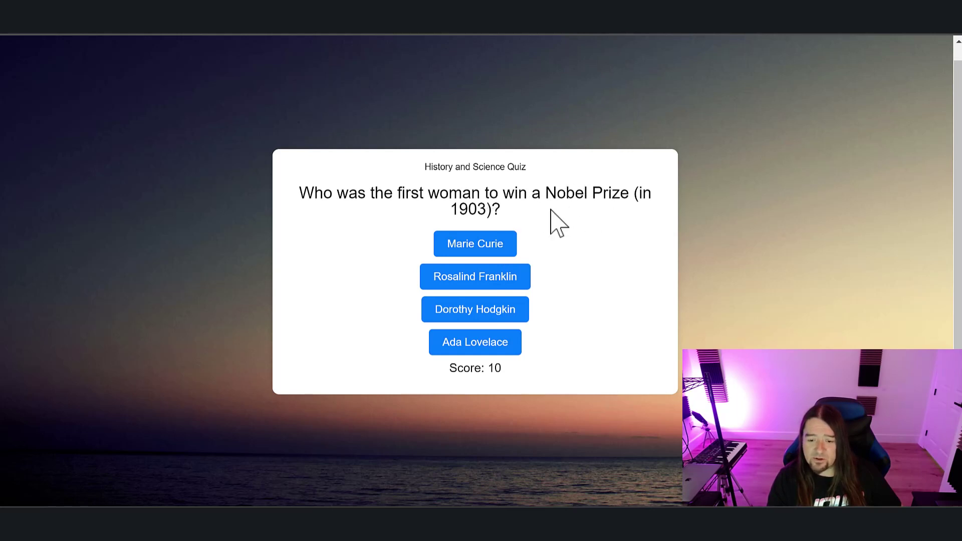
click(499, 317)
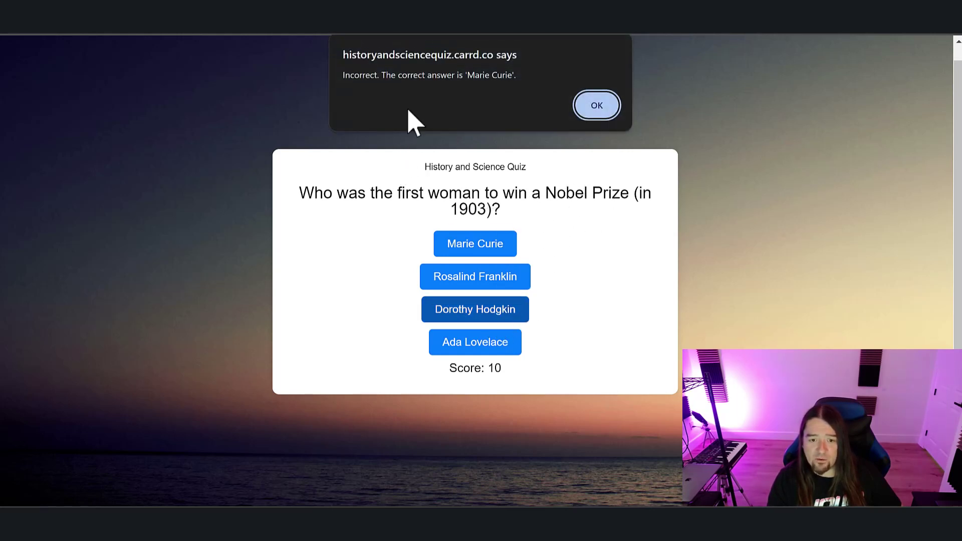
drag(464, 76, 475, 79)
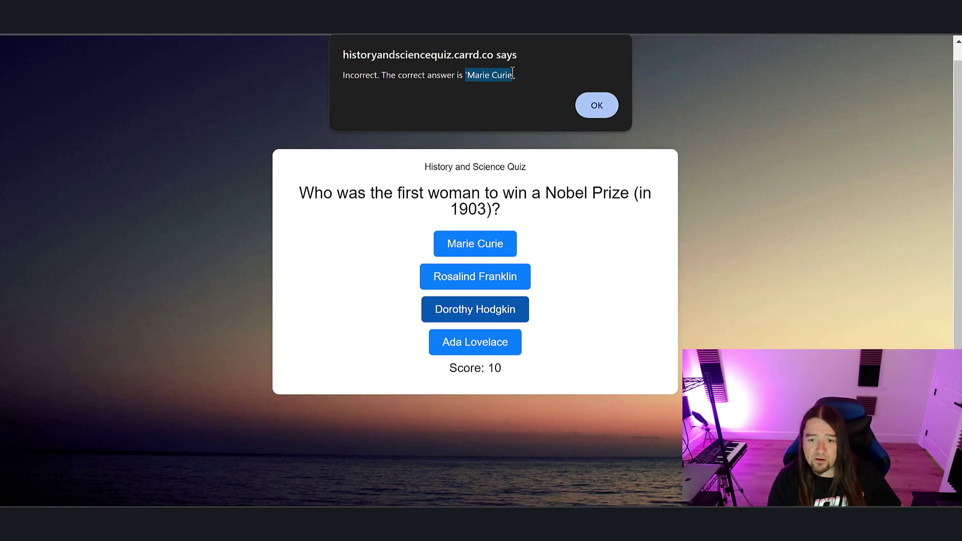
click(596, 104)
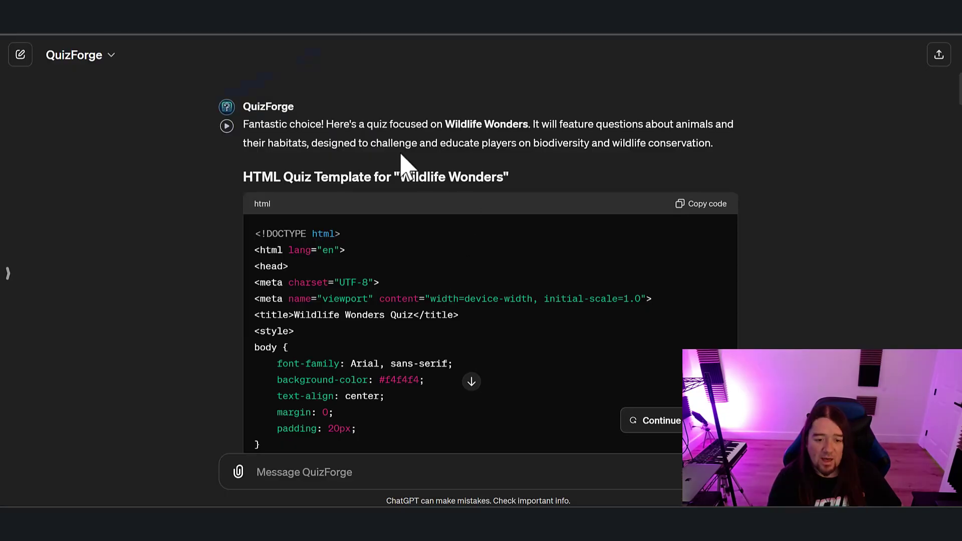
In the QuizForge chat, find the reply to "lets do 15 total" and select its entire questions array, from "const questions = [" through "];"
scroll(404, 163, down, 10)
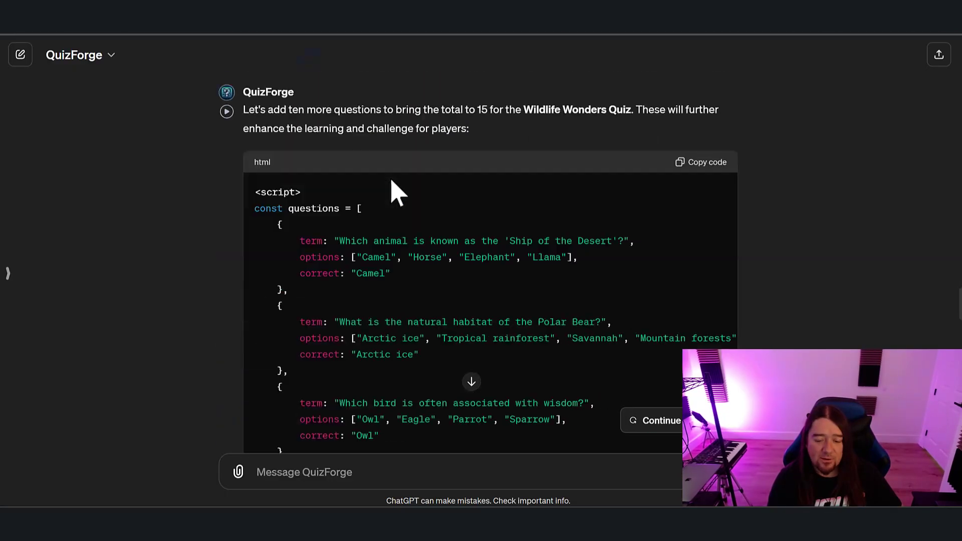
scroll(396, 193, down, 15)
scroll(392, 189, up, 16)
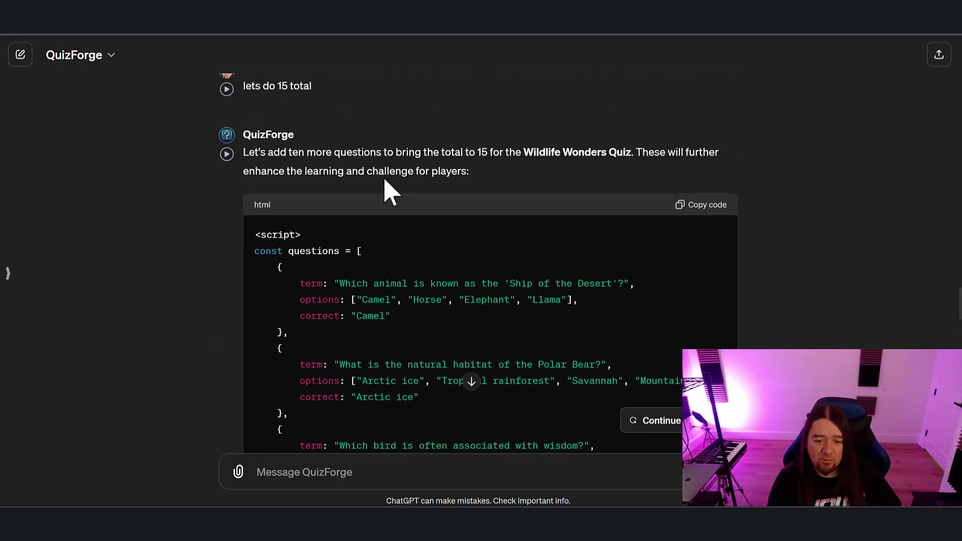
scroll(389, 188, up, 3)
scroll(389, 201, down, 1)
scroll(351, 241, up, 1)
scroll(285, 321, down, 2)
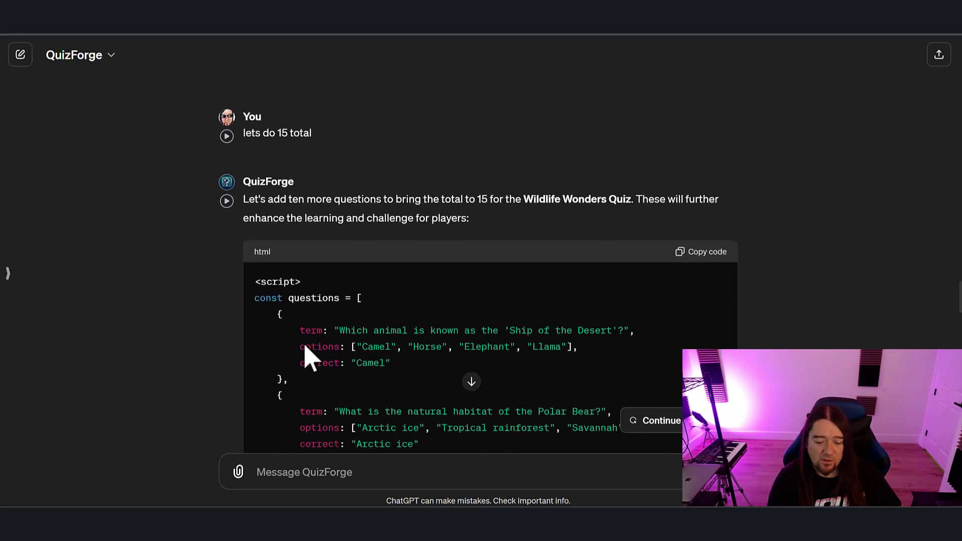
scroll(300, 326, down, 1)
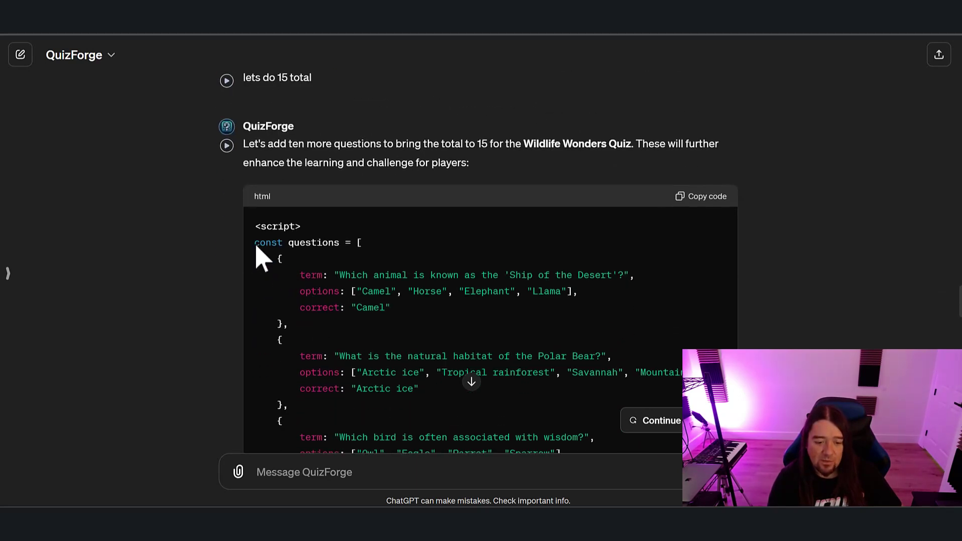
drag(256, 244, 355, 351)
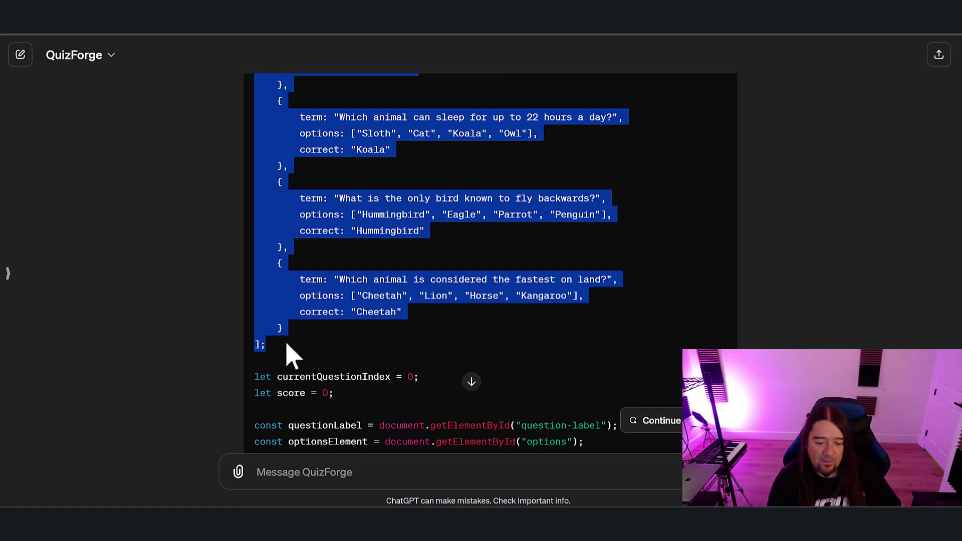
scroll(293, 356, up, 15)
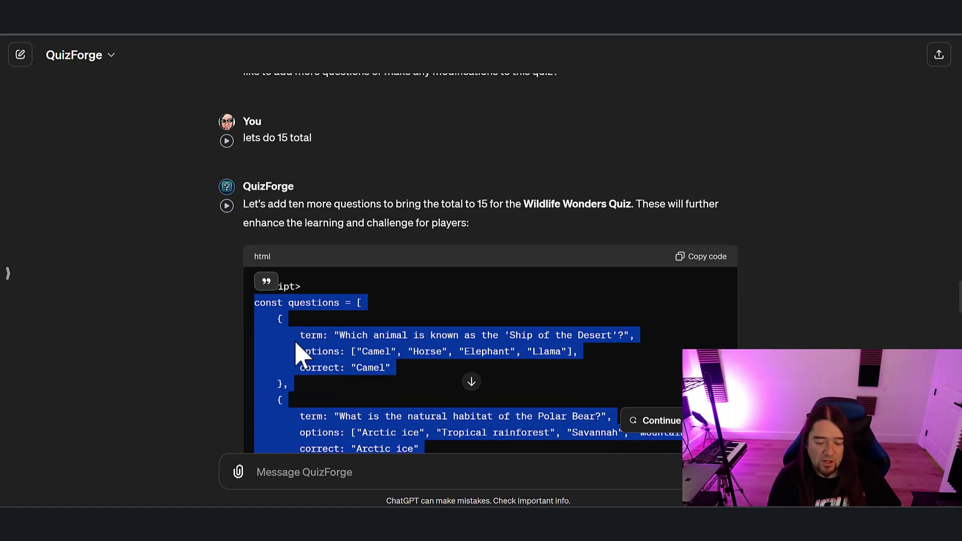
scroll(295, 353, down, 1)
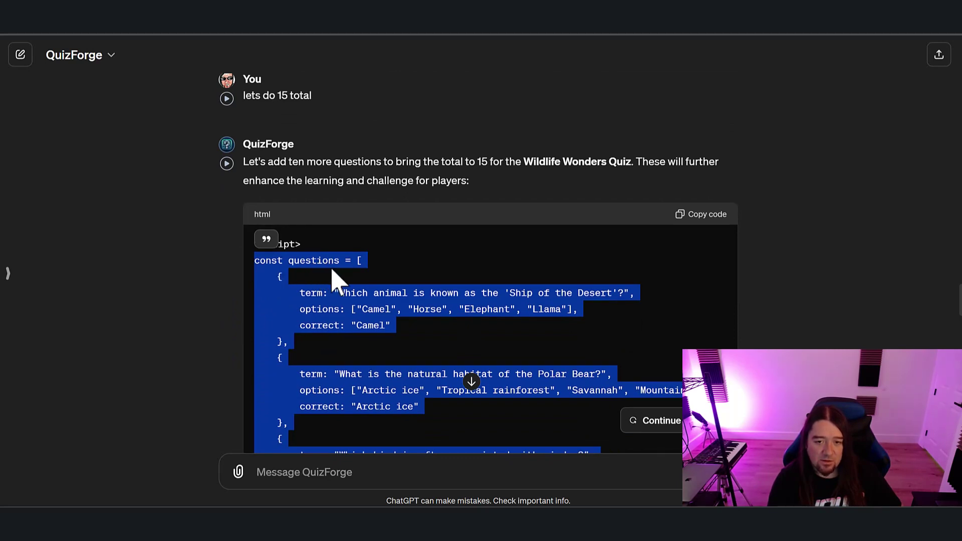